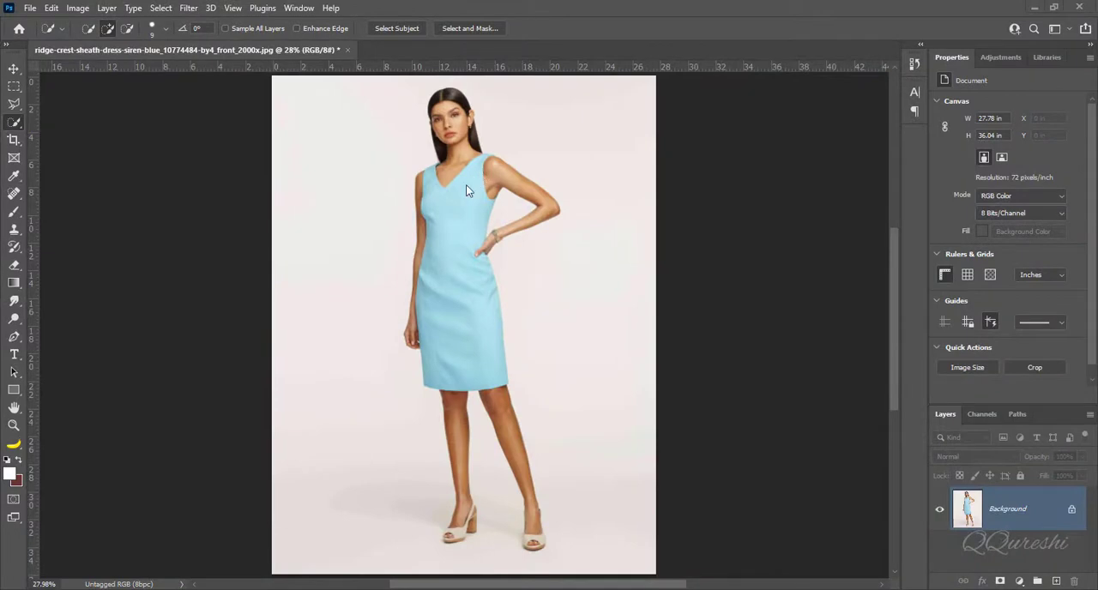
- Select the entire light blue dress from the shoulders to the hem with the Quick Selection Tool
{"action": "scroll", "coordinate": [470, 335], "scroll_direction": "up", "scroll_amount": 3}
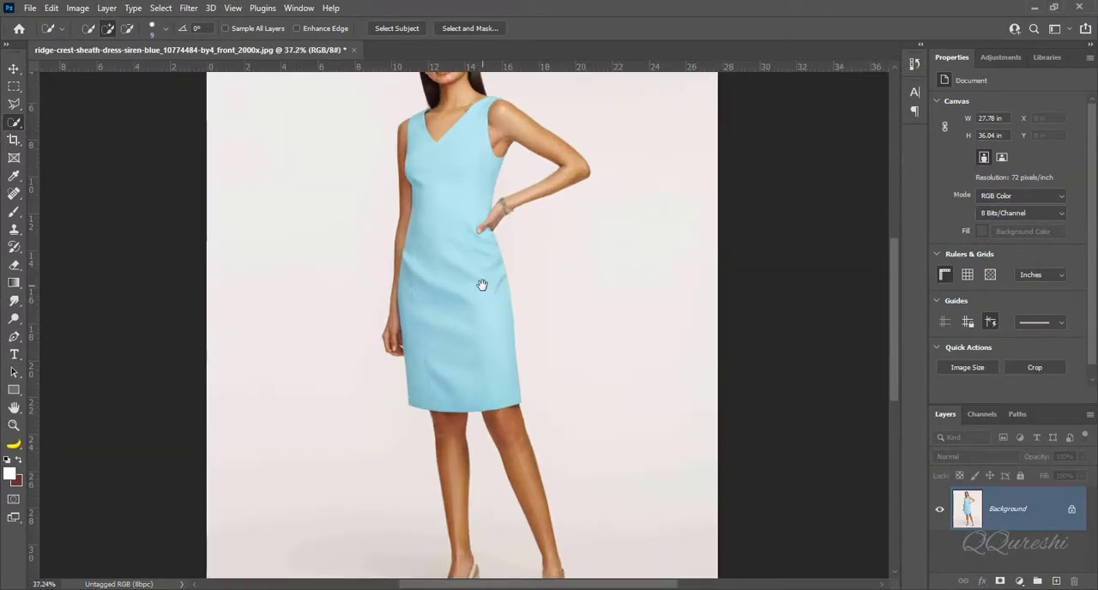
{"action": "left_click_drag", "start_coordinate": [466, 234], "coordinate": [489, 311]}
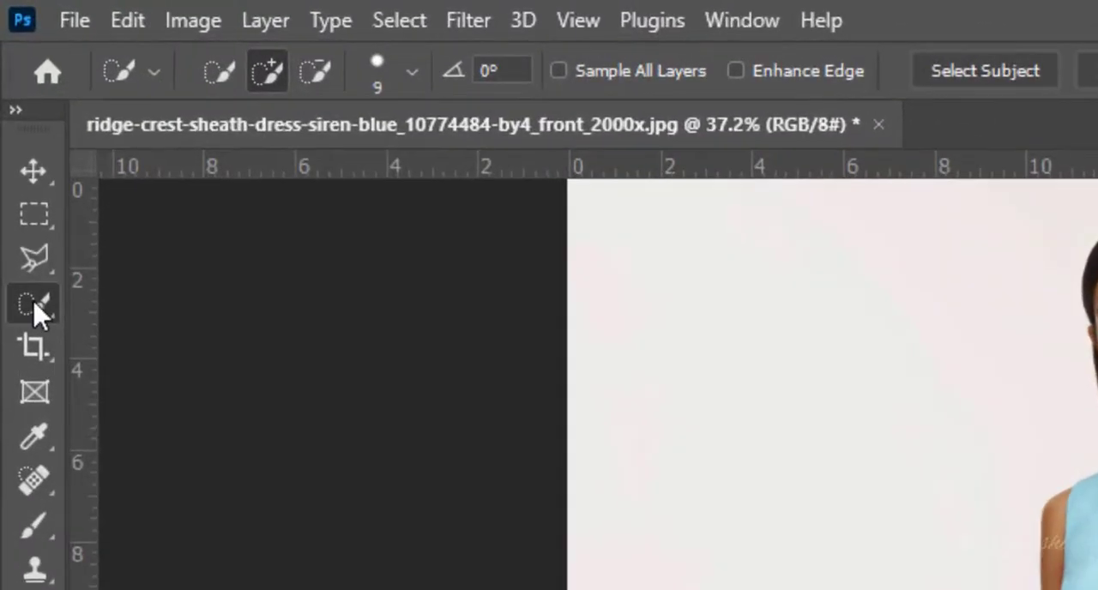
{"action": "right_click", "coordinate": [34, 311]}
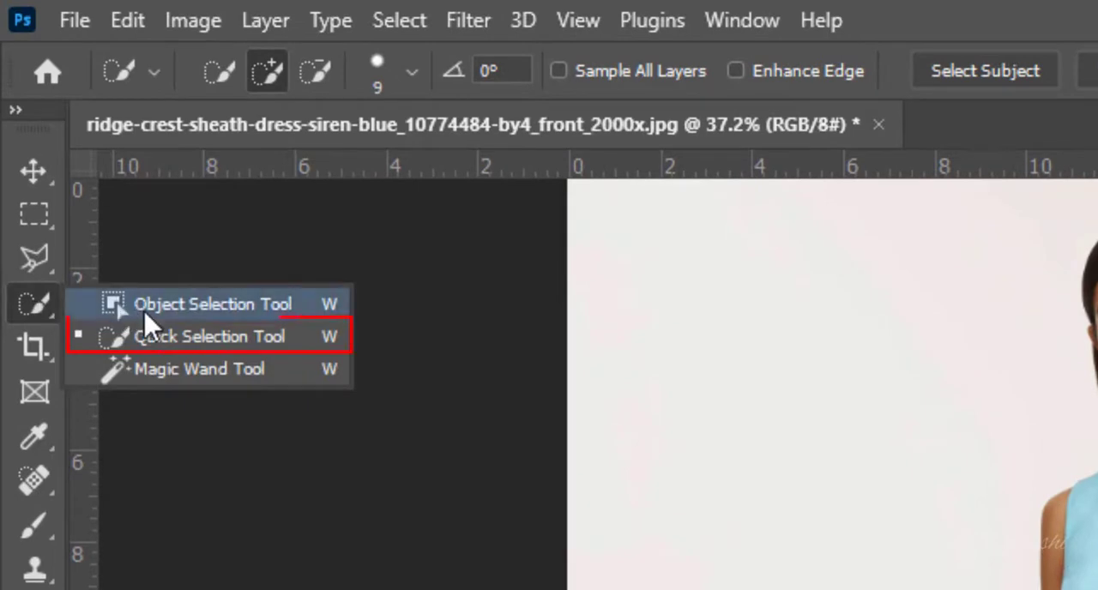
{"action": "left_click", "coordinate": [183, 340]}
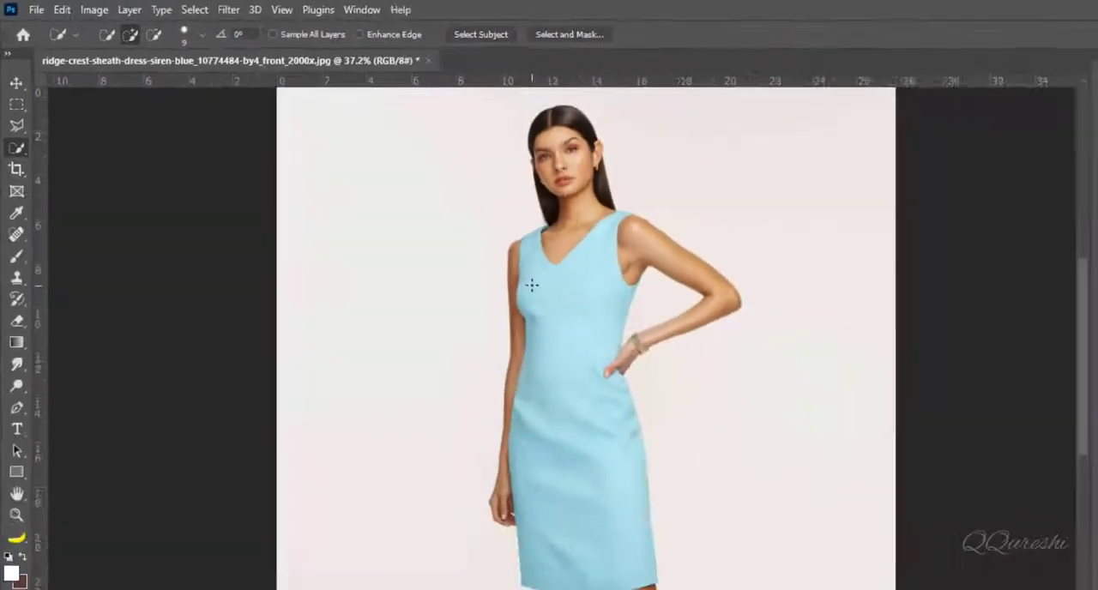
{"action": "left_click", "coordinate": [532, 285]}
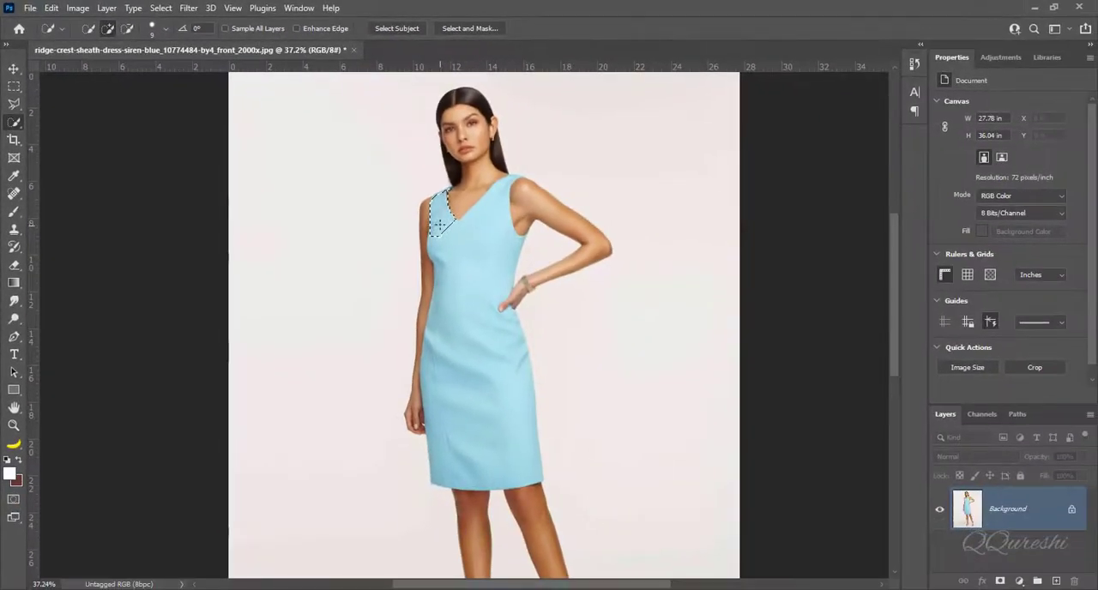
{"action": "left_click_drag", "start_coordinate": [457, 242], "coordinate": [478, 226]}
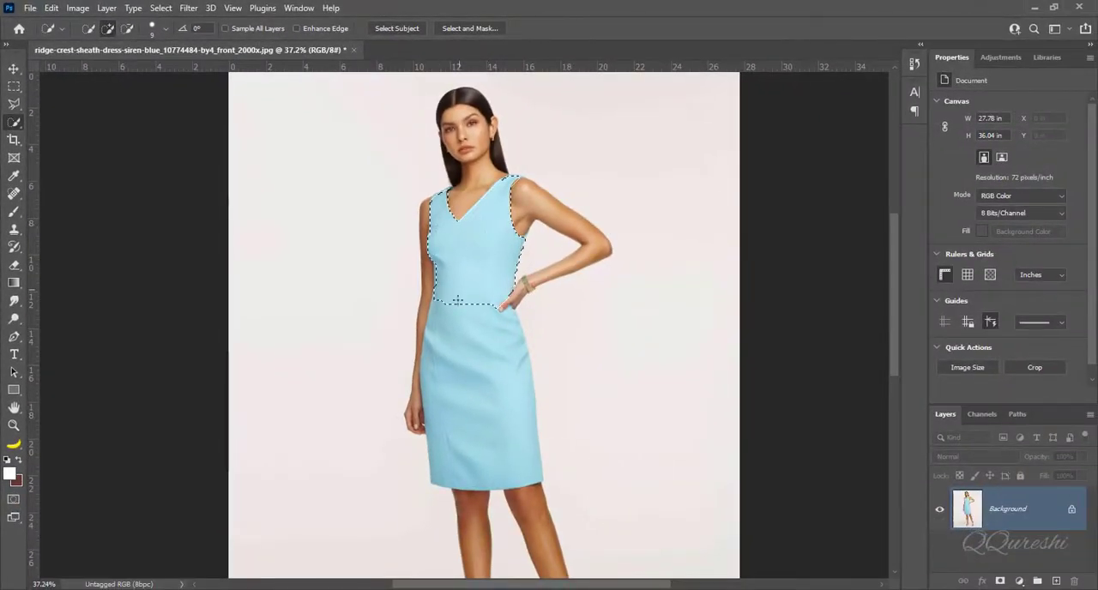
{"action": "left_click_drag", "start_coordinate": [458, 300], "coordinate": [458, 372]}
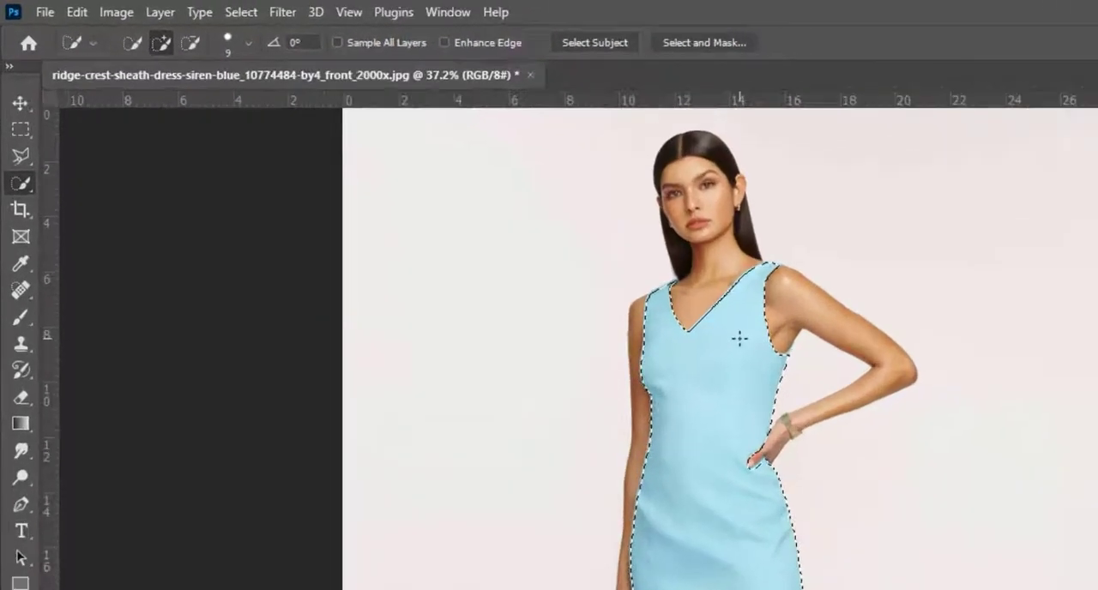
- Expand the dress selection by 1 pixel
{"action": "scroll", "coordinate": [740, 338], "scroll_direction": "down", "scroll_amount": 1}
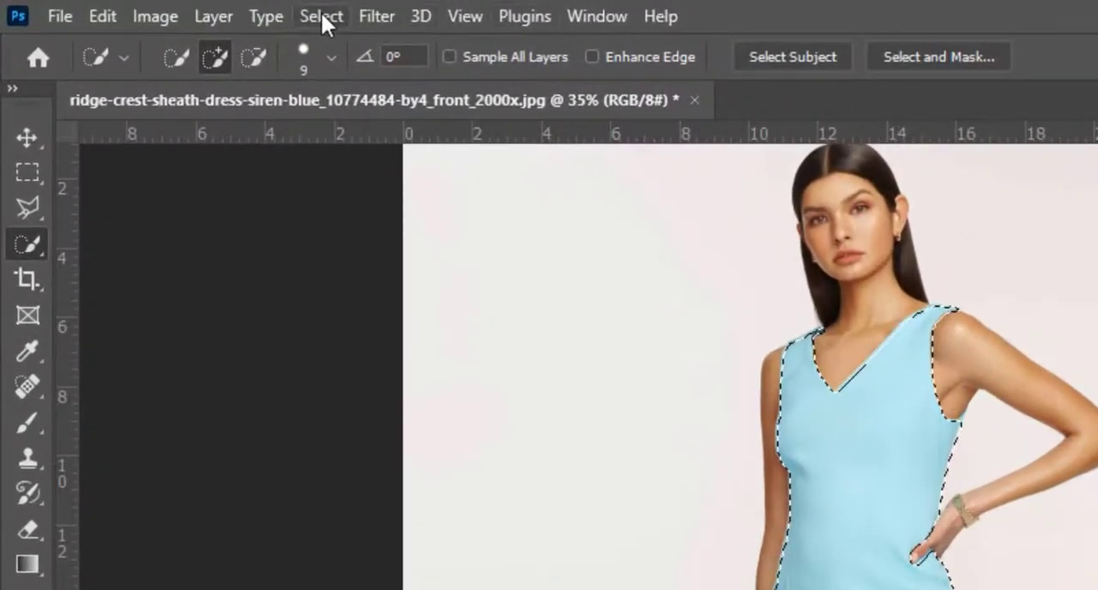
{"action": "left_click", "coordinate": [321, 15]}
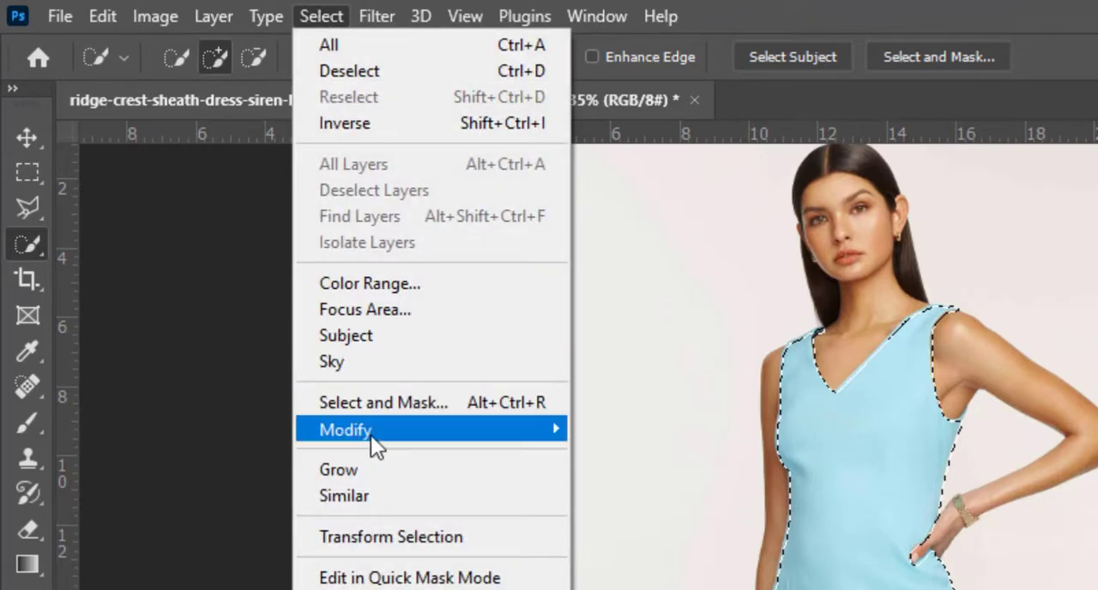
{"action": "mouse_move", "coordinate": [514, 438]}
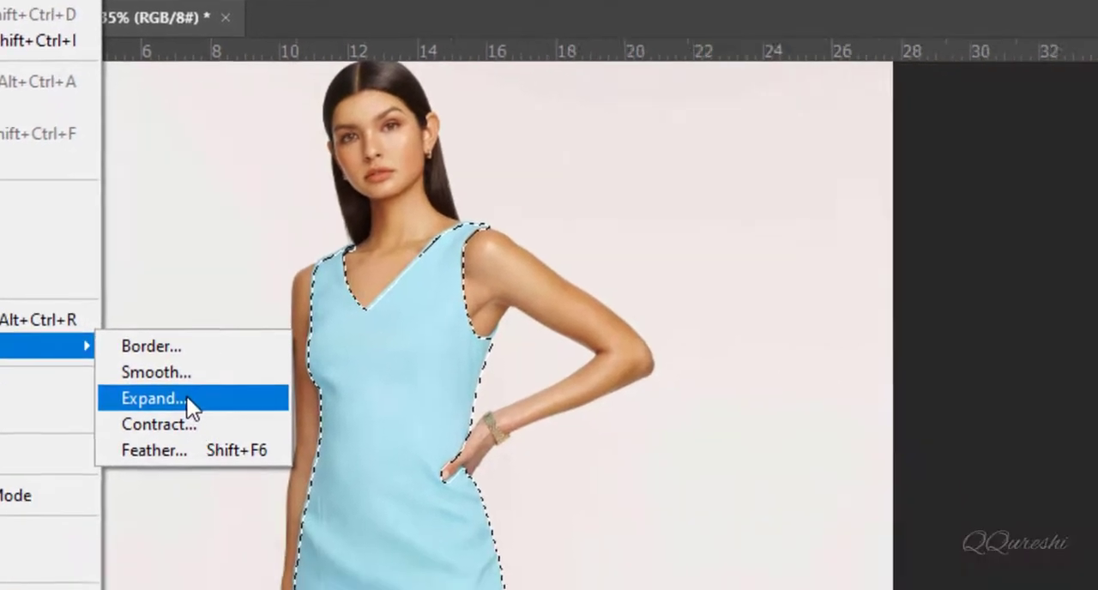
{"action": "left_click", "coordinate": [190, 407]}
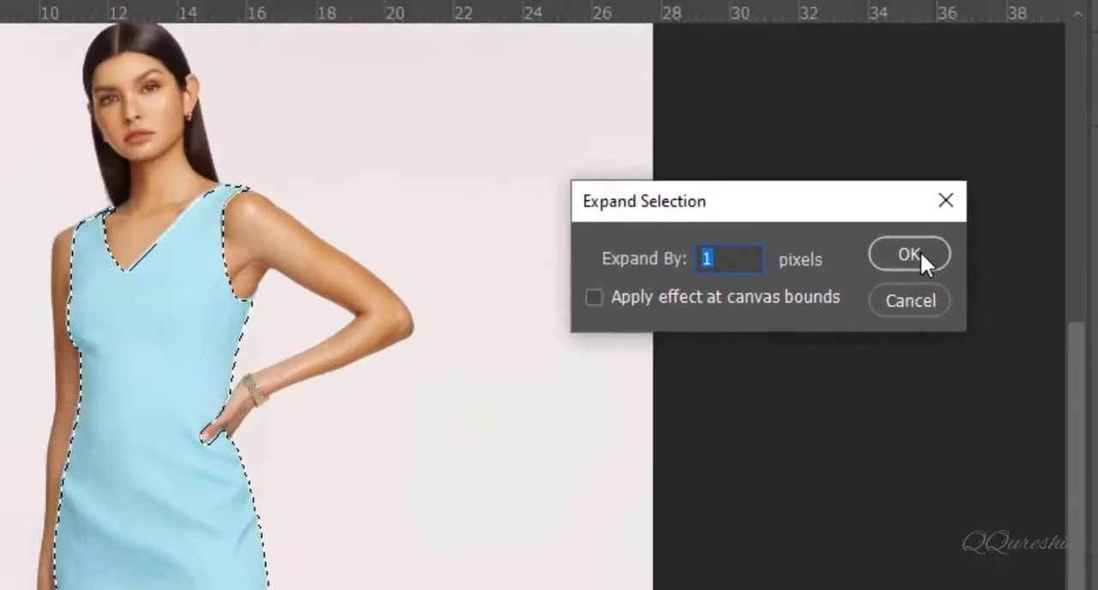
{"action": "left_click", "coordinate": [691, 209]}
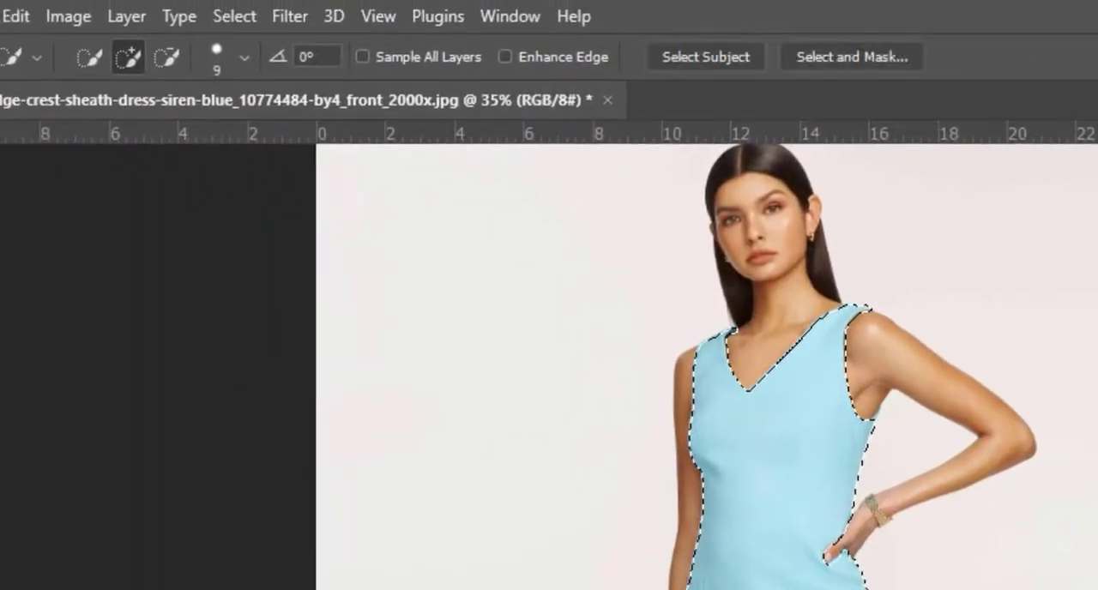
- Feather the dress selection with a radius of 2 pixels
{"action": "left_click", "coordinate": [238, 15]}
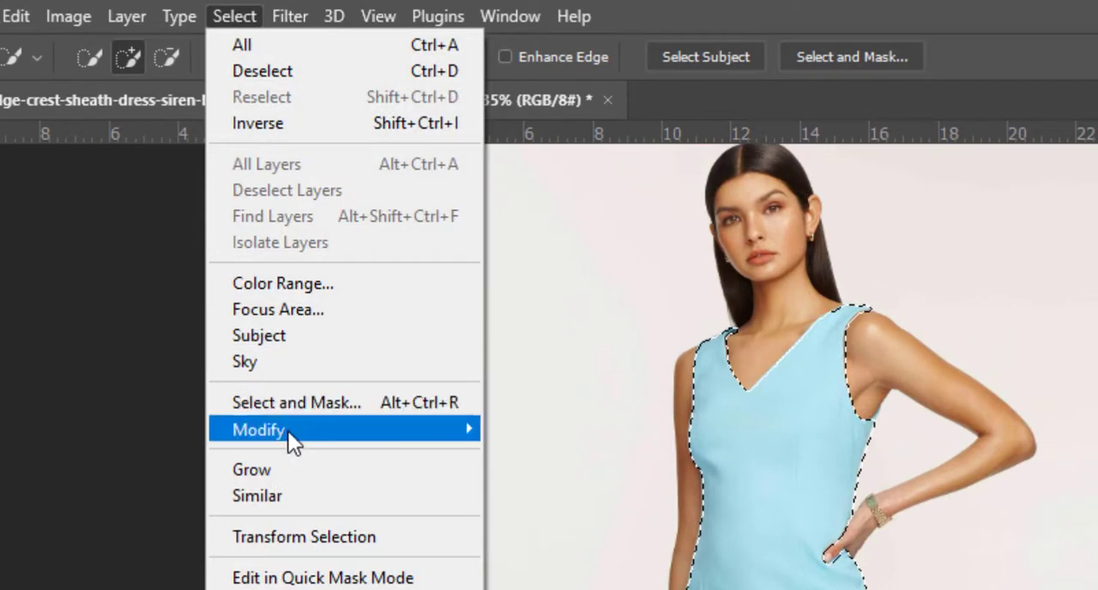
{"action": "mouse_move", "coordinate": [288, 431]}
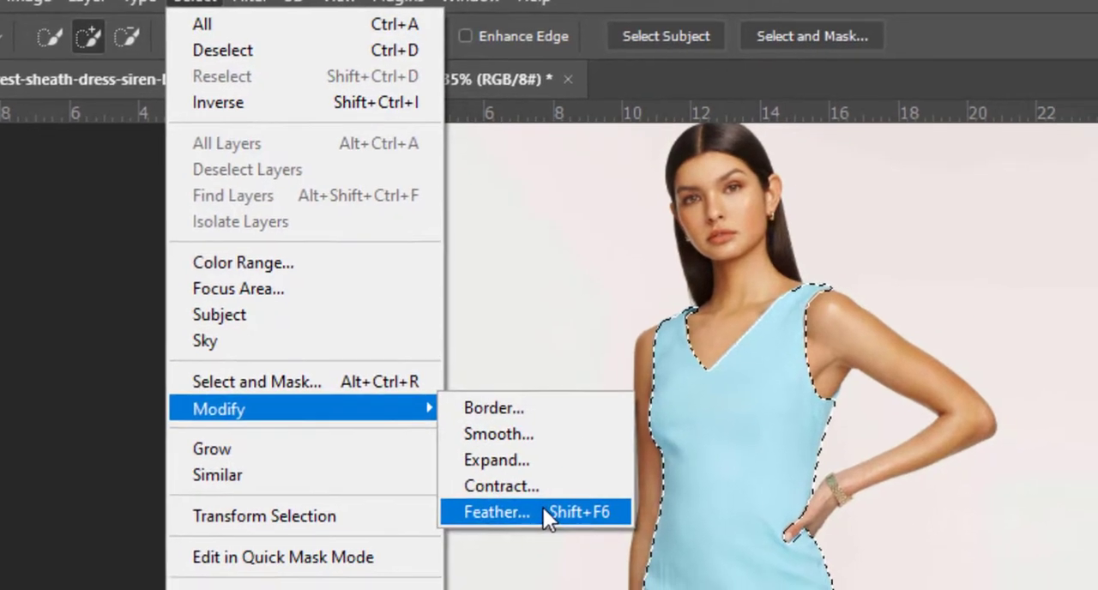
{"action": "left_click", "coordinate": [542, 513]}
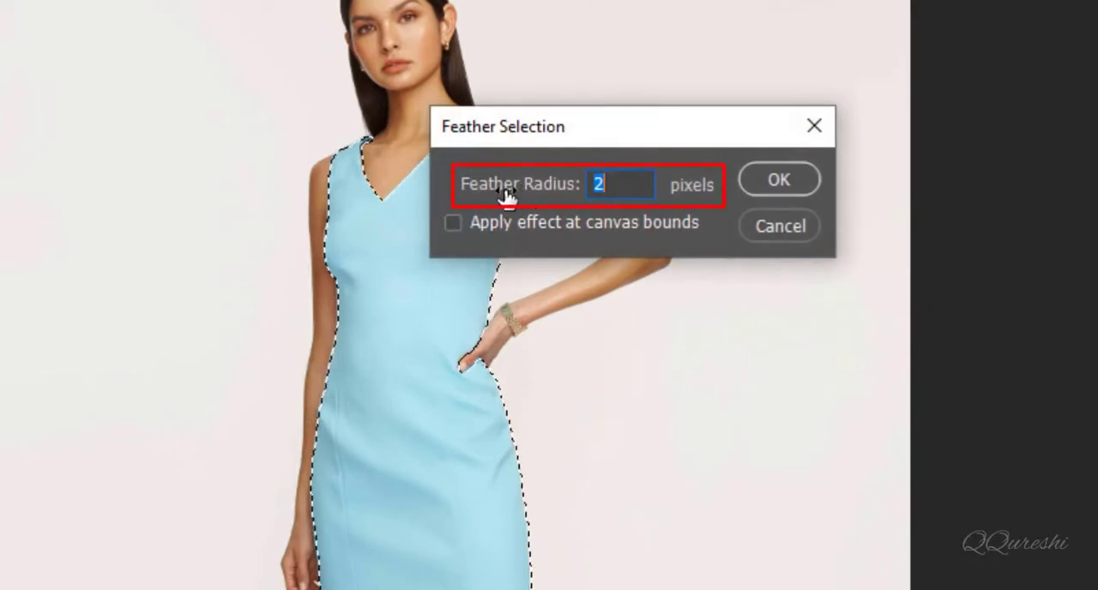
{"action": "left_click", "coordinate": [784, 180]}
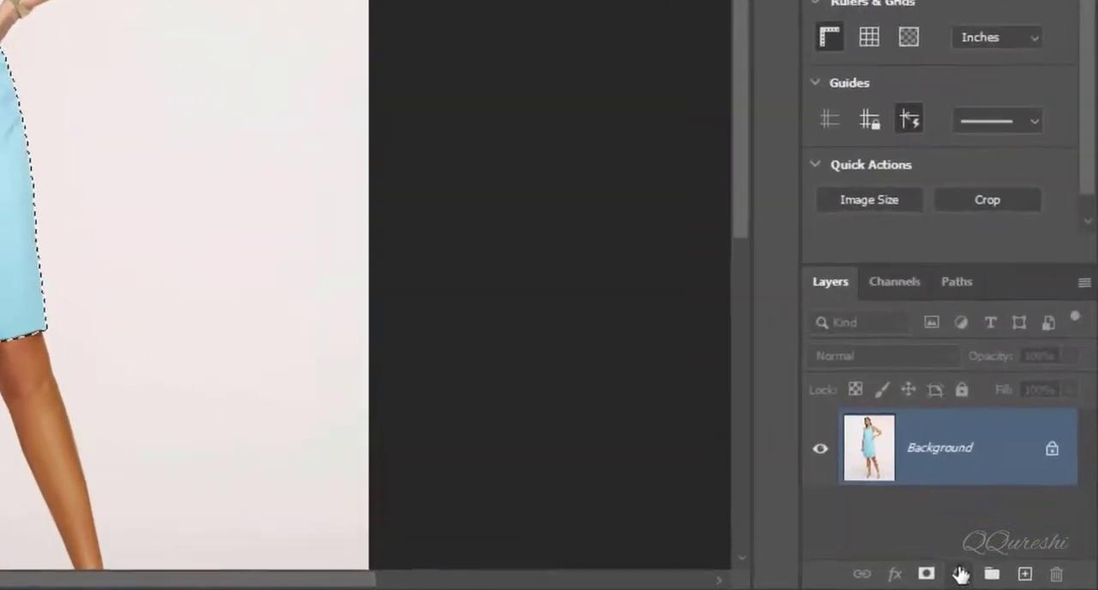
- Add a Solid Color fill layer over the selected dress using pure red, ff0000
{"action": "left_click", "coordinate": [960, 573]}
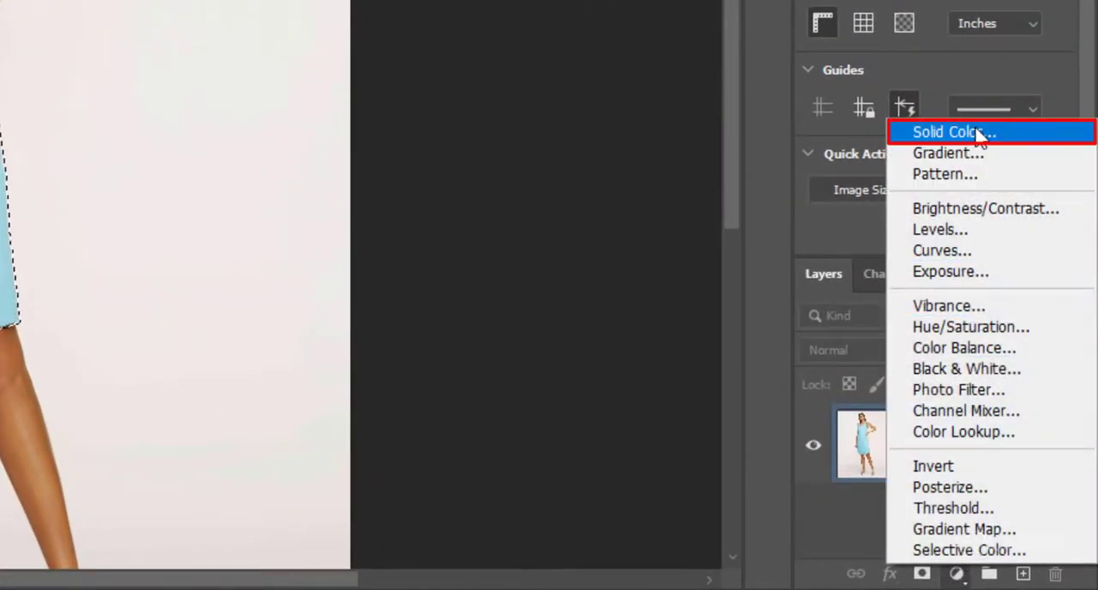
{"action": "left_click", "coordinate": [979, 134]}
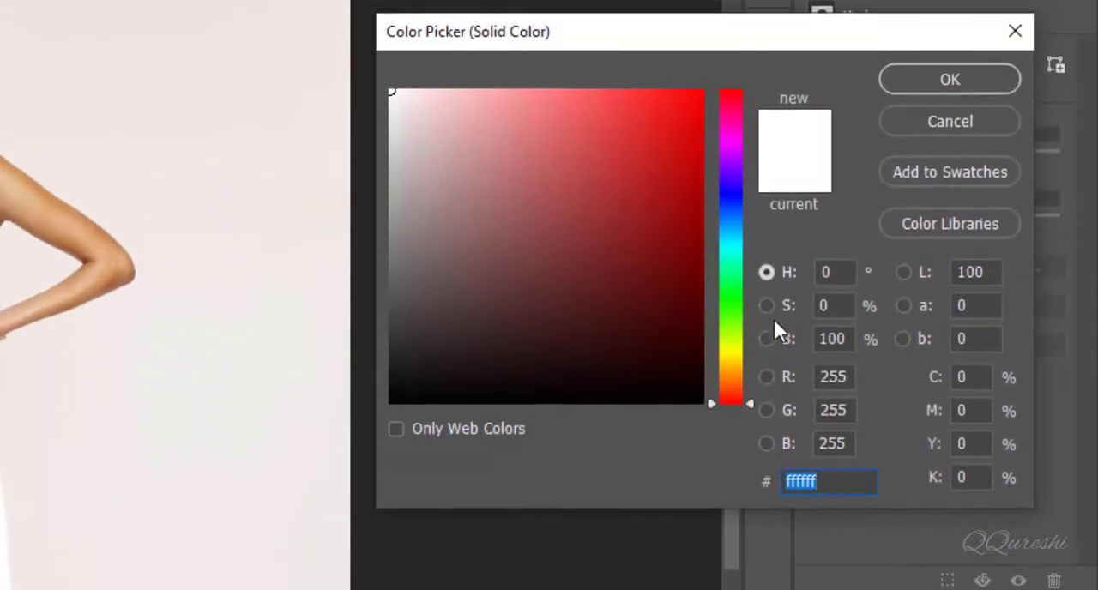
{"action": "left_click", "coordinate": [566, 202]}
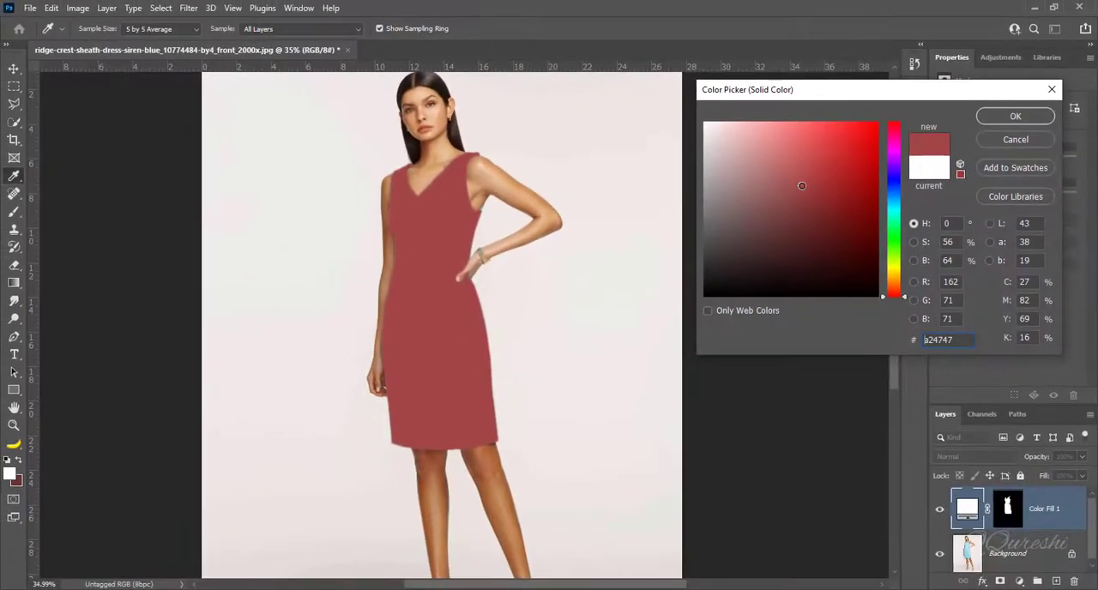
{"action": "left_click", "coordinate": [839, 169]}
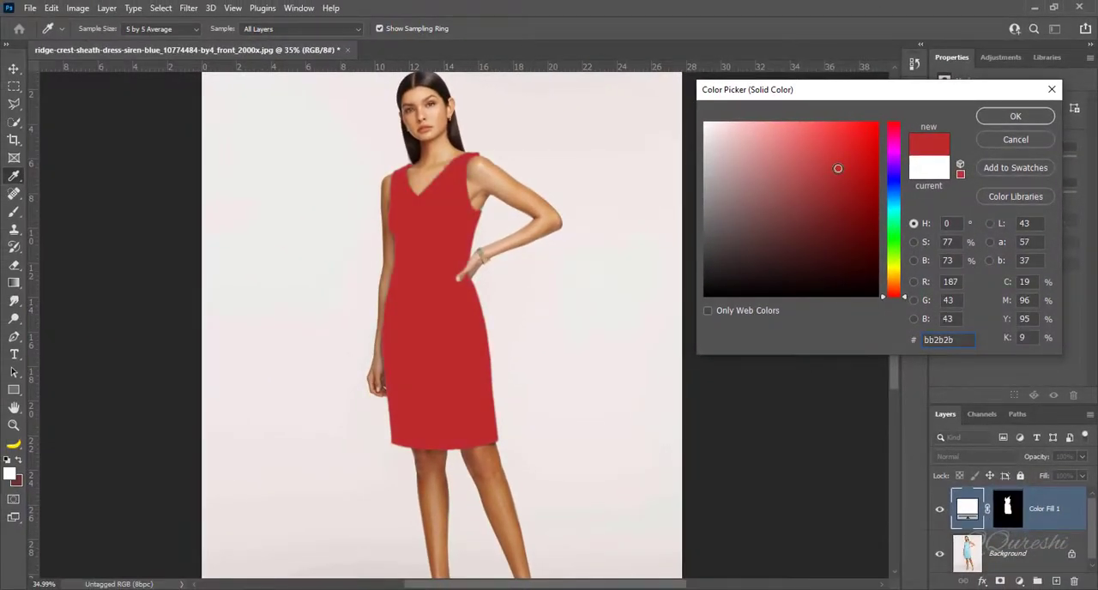
{"action": "left_click_drag", "start_coordinate": [839, 168], "coordinate": [893, 117]}
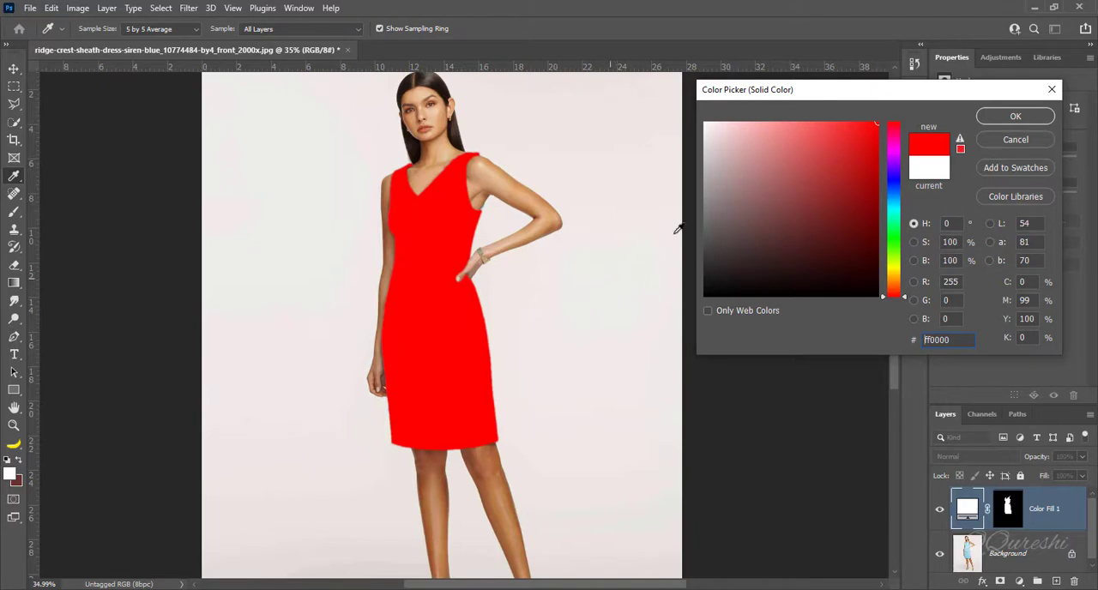
{"action": "left_click", "coordinate": [1016, 117]}
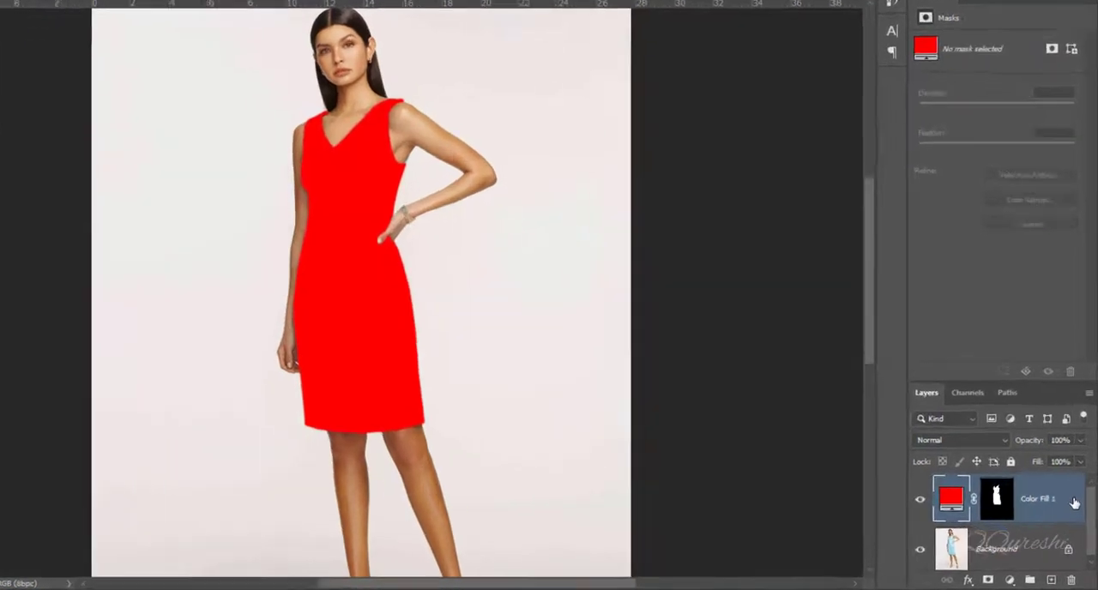
- In the red fill layer's Blend If settings, split the Underlying Layer highlight slider to 182 / 255
{"action": "double_click", "coordinate": [1077, 512]}
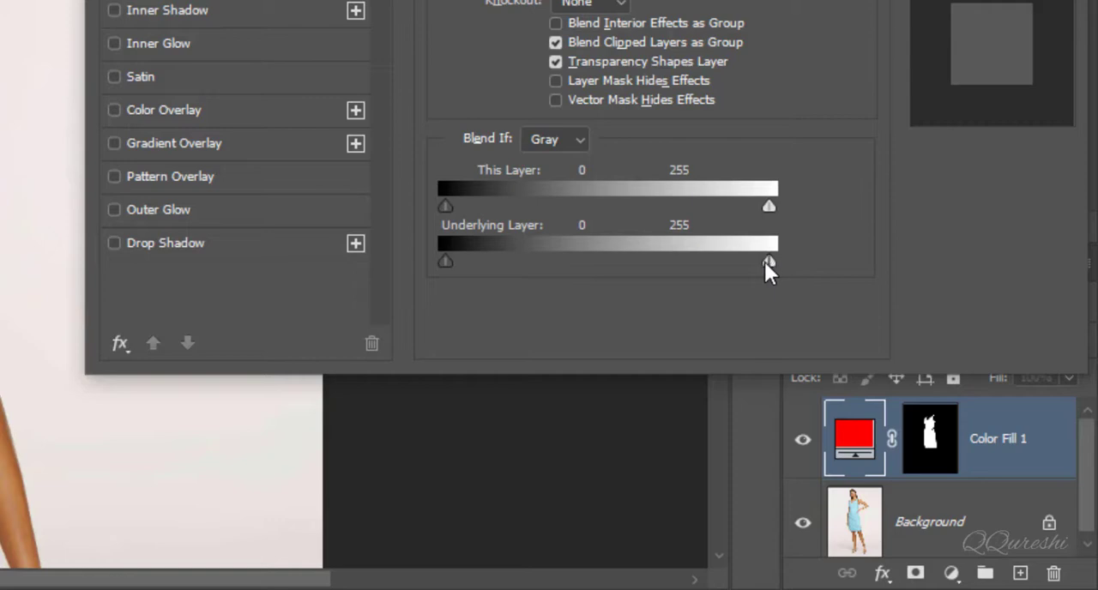
{"action": "left_click_drag", "start_coordinate": [765, 262], "coordinate": [714, 262]}
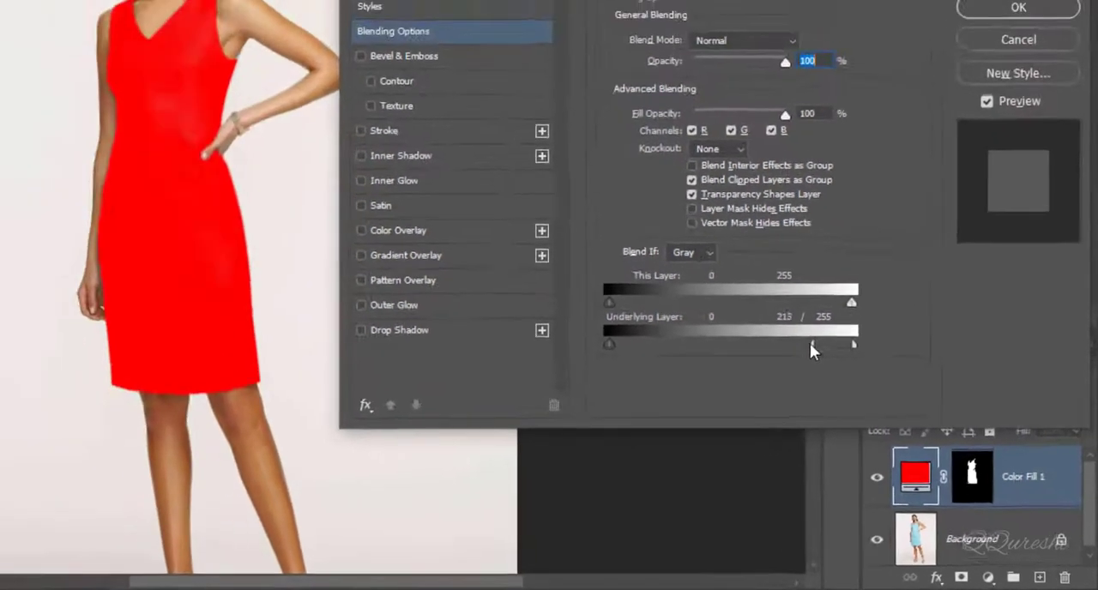
{"action": "mouse_move", "coordinate": [810, 343]}
{"action": "left_mouse_down"}
{"action": "mouse_move", "coordinate": [786, 343]}
{"action": "mouse_move", "coordinate": [781, 360]}
{"action": "mouse_move", "coordinate": [804, 358]}
{"action": "left_mouse_up"}
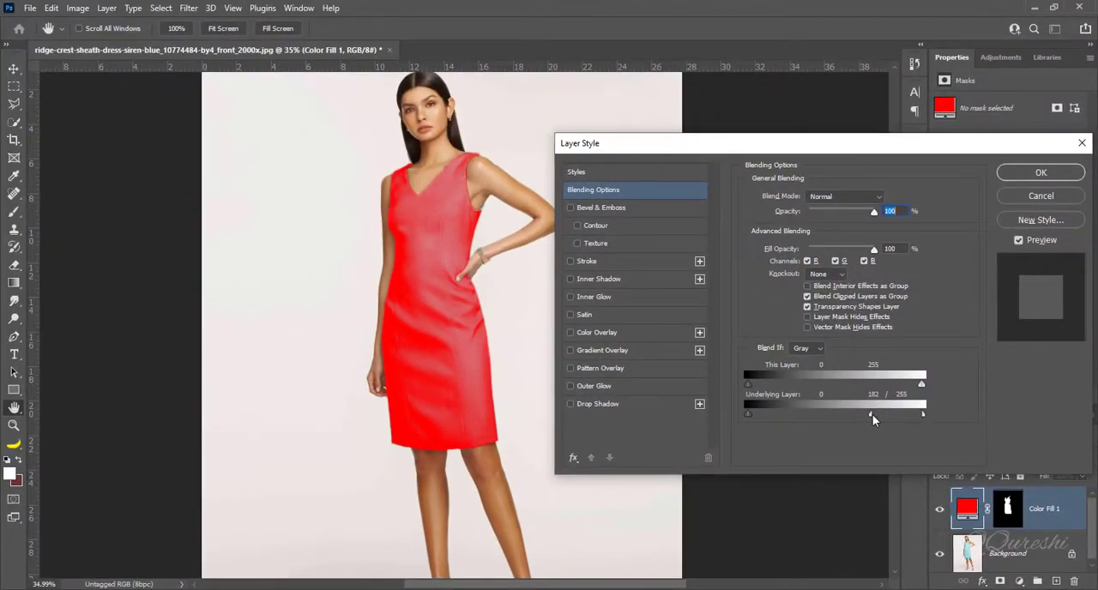
{"action": "left_click", "coordinate": [1012, 175]}
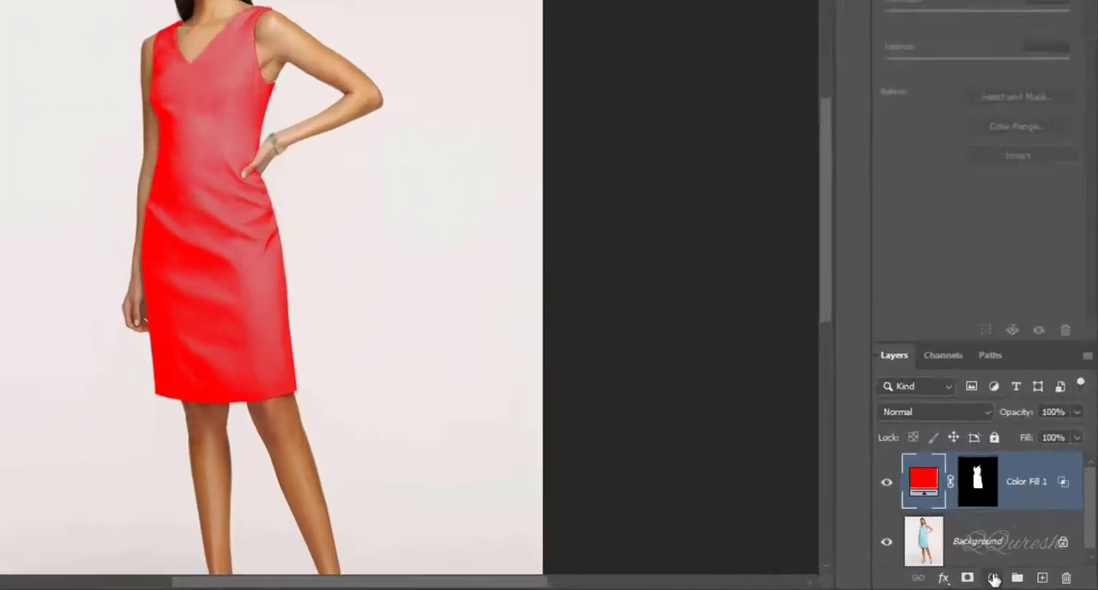
- Add a Hue/Saturation adjustment layer above the red fill and shift its Hue to recolor the dress
{"action": "left_click", "coordinate": [1019, 582]}
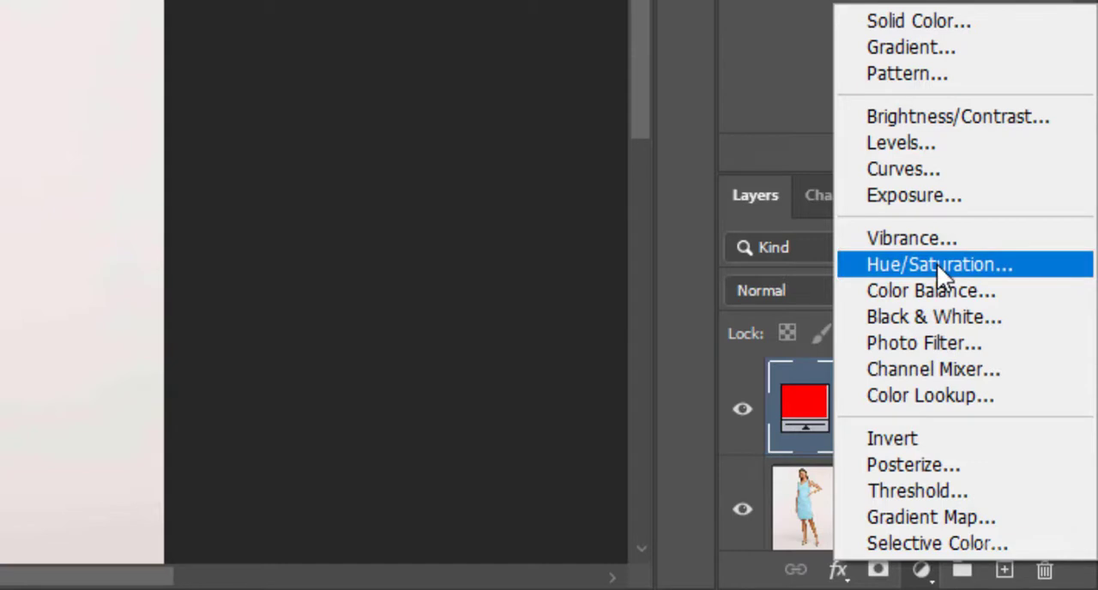
{"action": "left_click", "coordinate": [937, 295]}
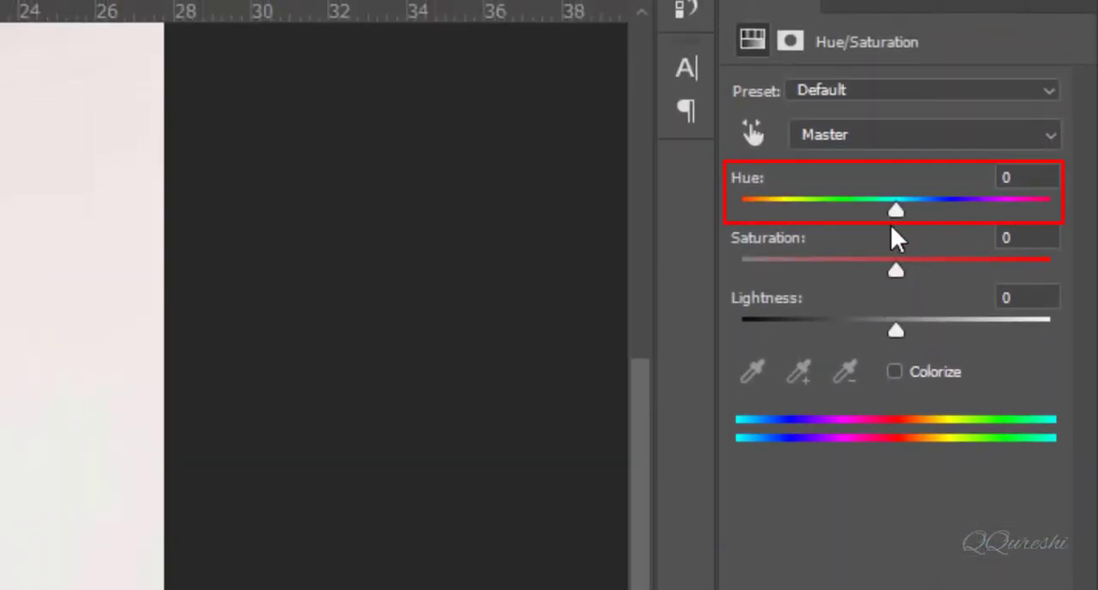
{"action": "left_click_drag", "start_coordinate": [896, 212], "coordinate": [809, 214]}
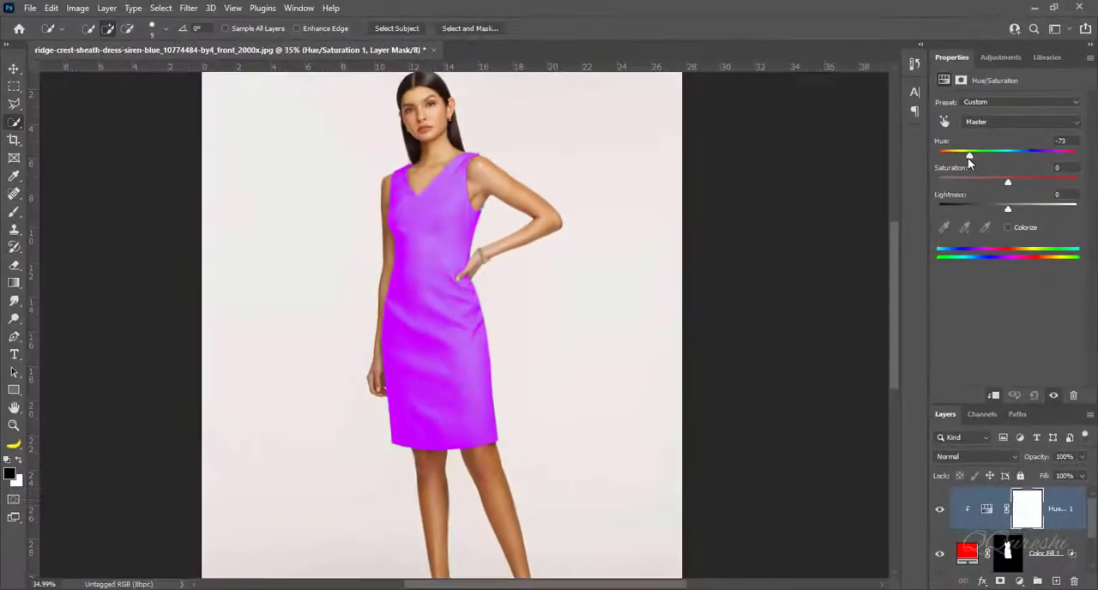
{"action": "left_click_drag", "start_coordinate": [968, 158], "coordinate": [1012, 164]}
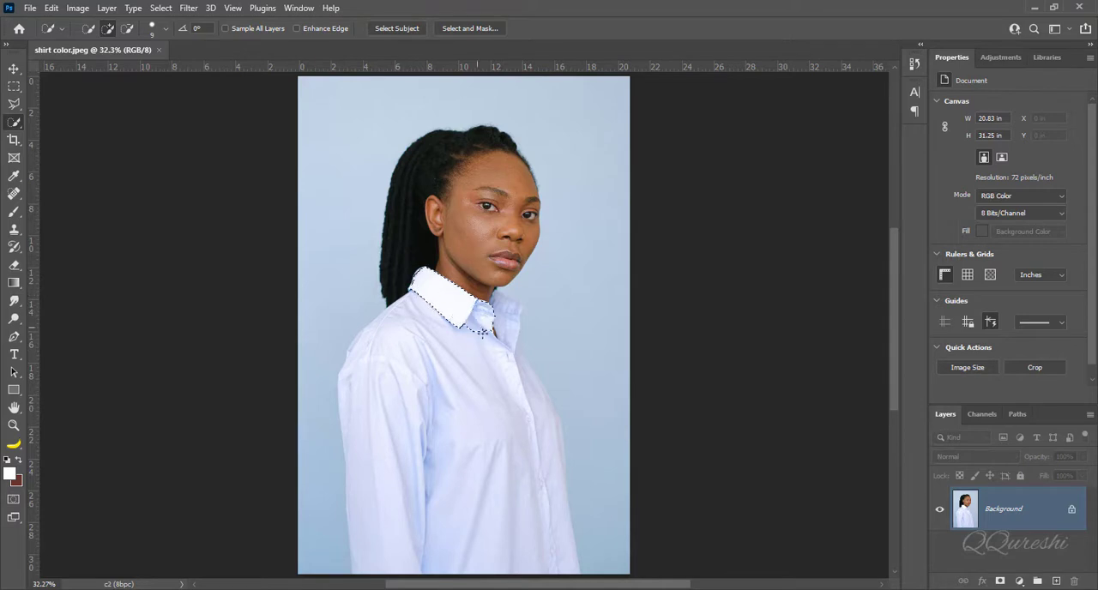
- Extend the quick selection in shirt color.jpeg from the collar to cover the whole shirt
{"action": "mouse_move", "coordinate": [484, 345]}
{"action": "left_mouse_down"}
{"action": "mouse_move", "coordinate": [472, 350]}
{"action": "mouse_move", "coordinate": [502, 371]}
{"action": "left_mouse_up"}
{"action": "left_click_drag", "start_coordinate": [485, 363], "coordinate": [433, 346]}
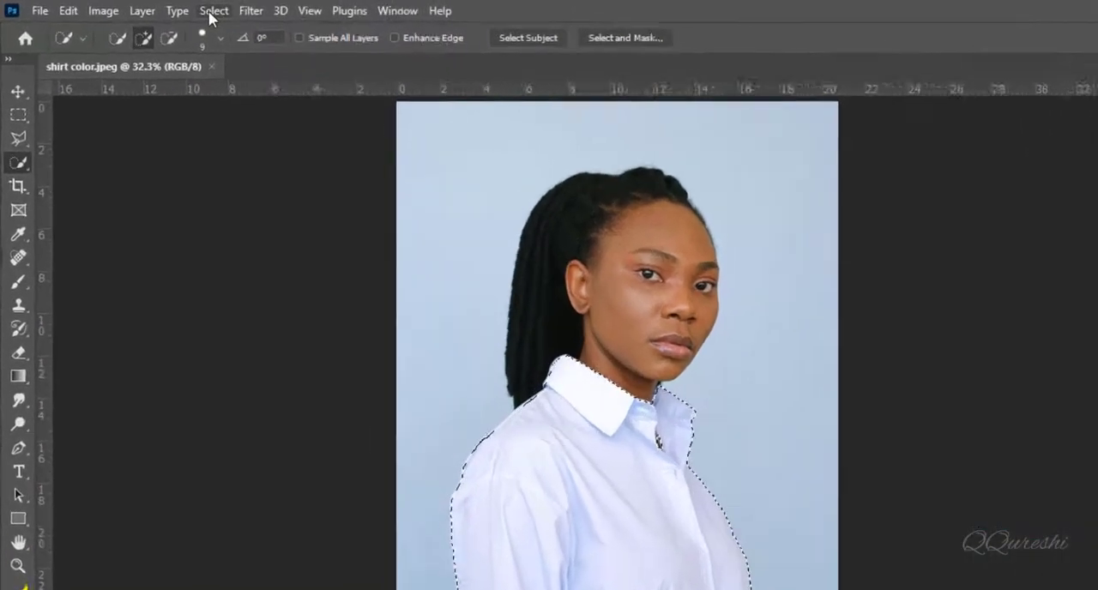
- Expand the shirt selection by 1 pixel
{"action": "left_click", "coordinate": [159, 9]}
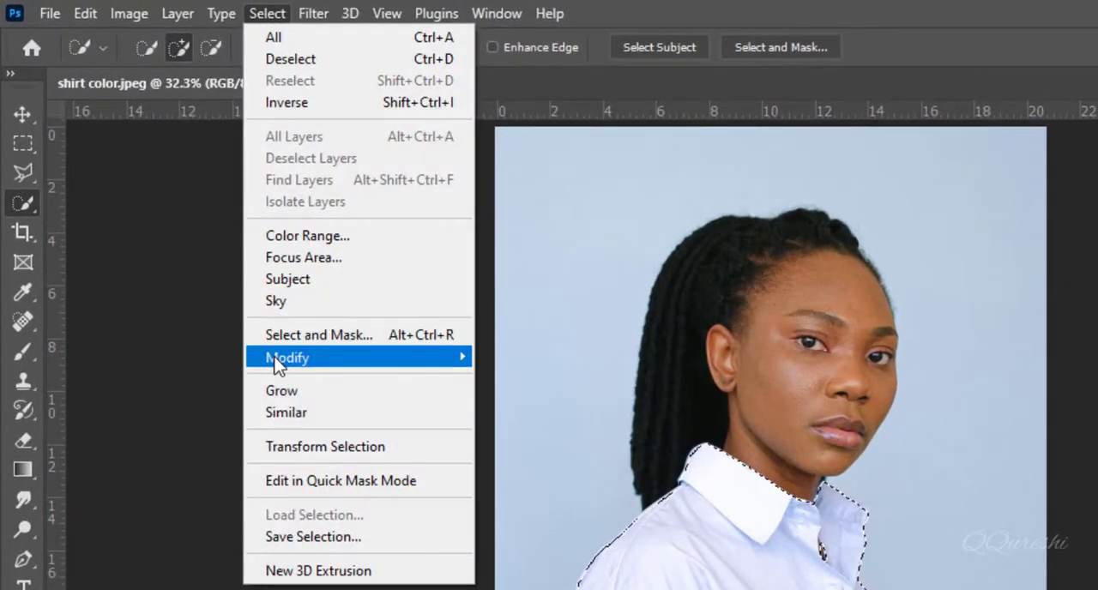
{"action": "mouse_move", "coordinate": [277, 360]}
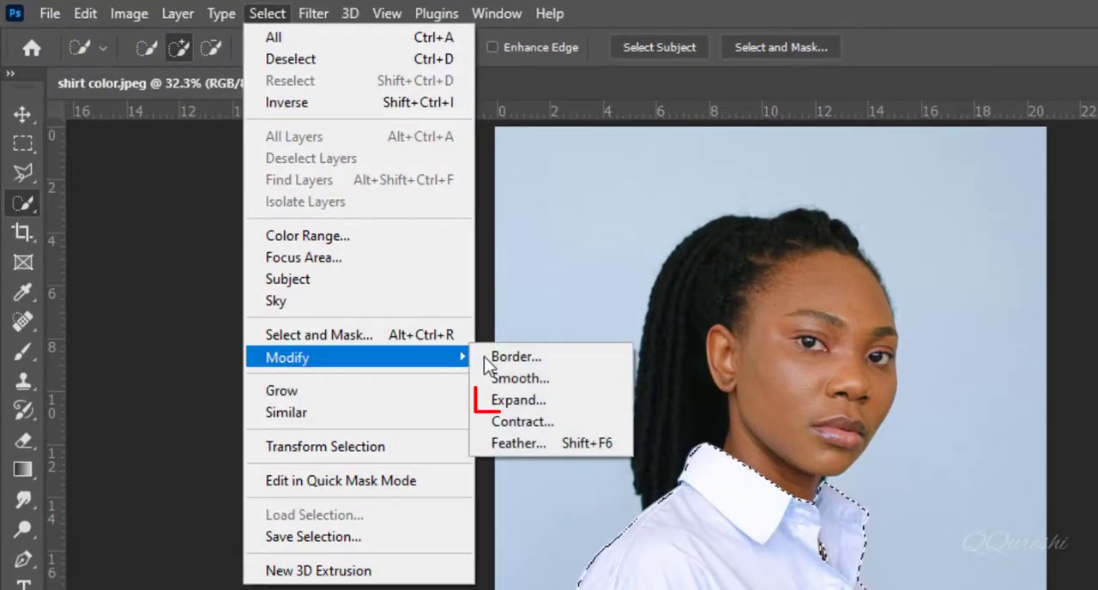
{"action": "left_click", "coordinate": [531, 400]}
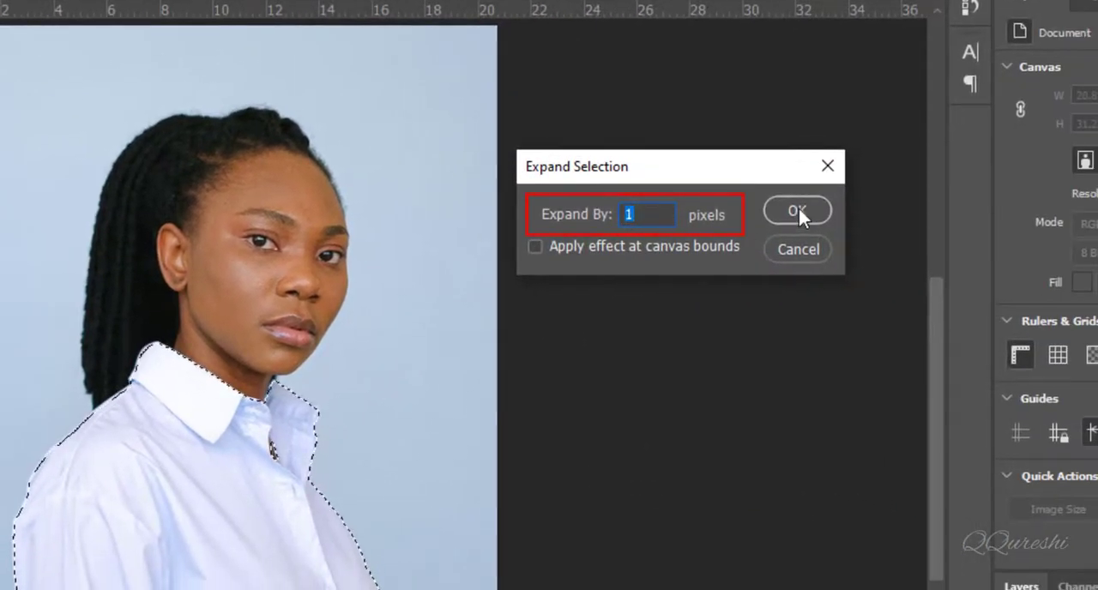
{"action": "left_click", "coordinate": [798, 210]}
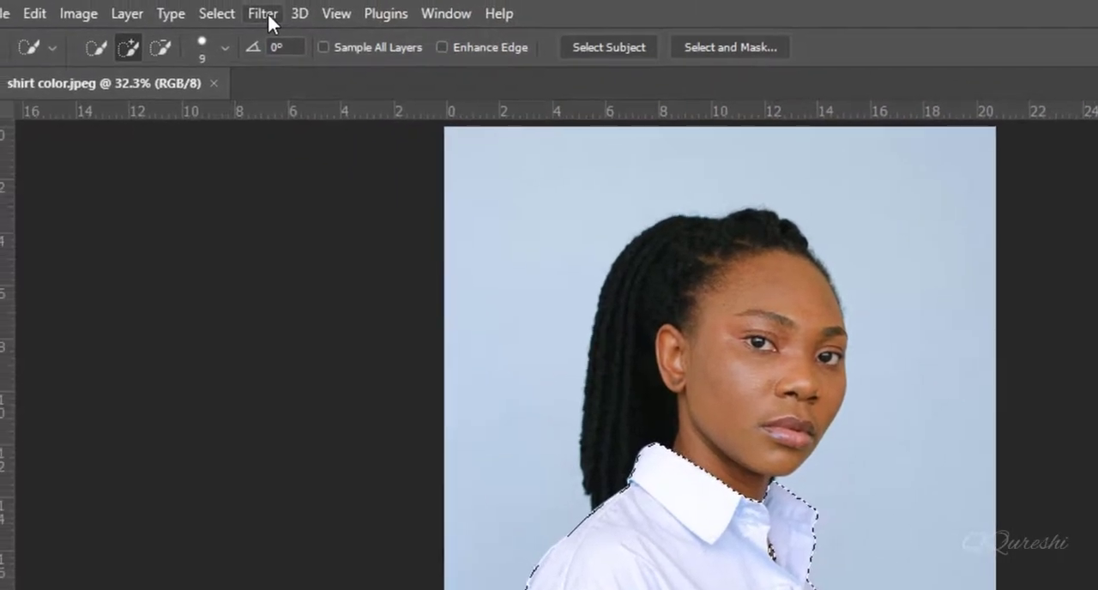
- Apply a Gaussian Blur with a radius of 2.0 pixels to the selected shirt
{"action": "left_click", "coordinate": [266, 12]}
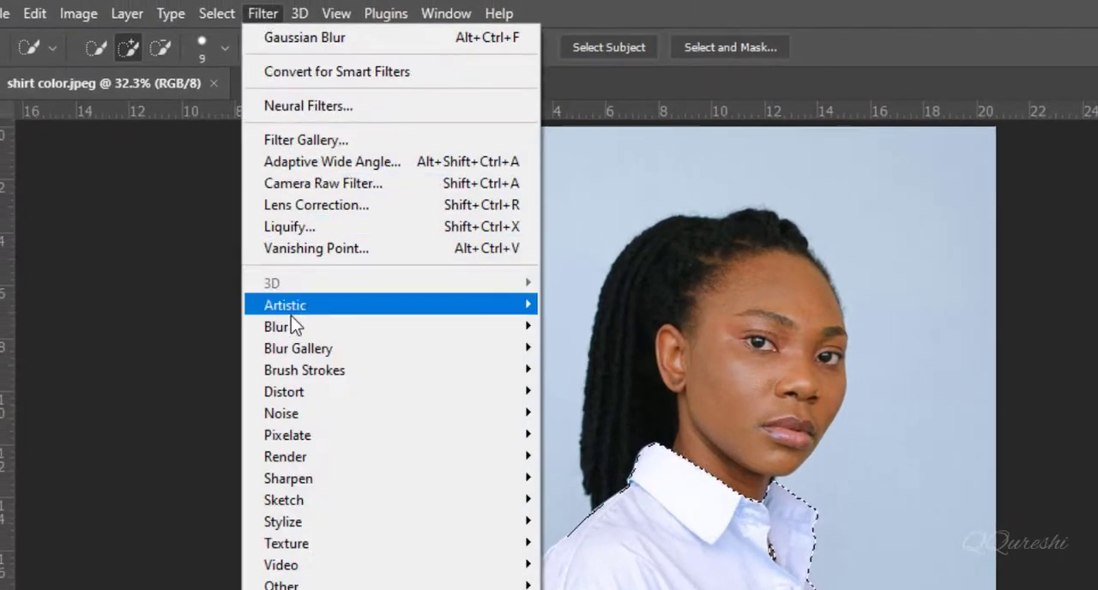
{"action": "mouse_move", "coordinate": [295, 328]}
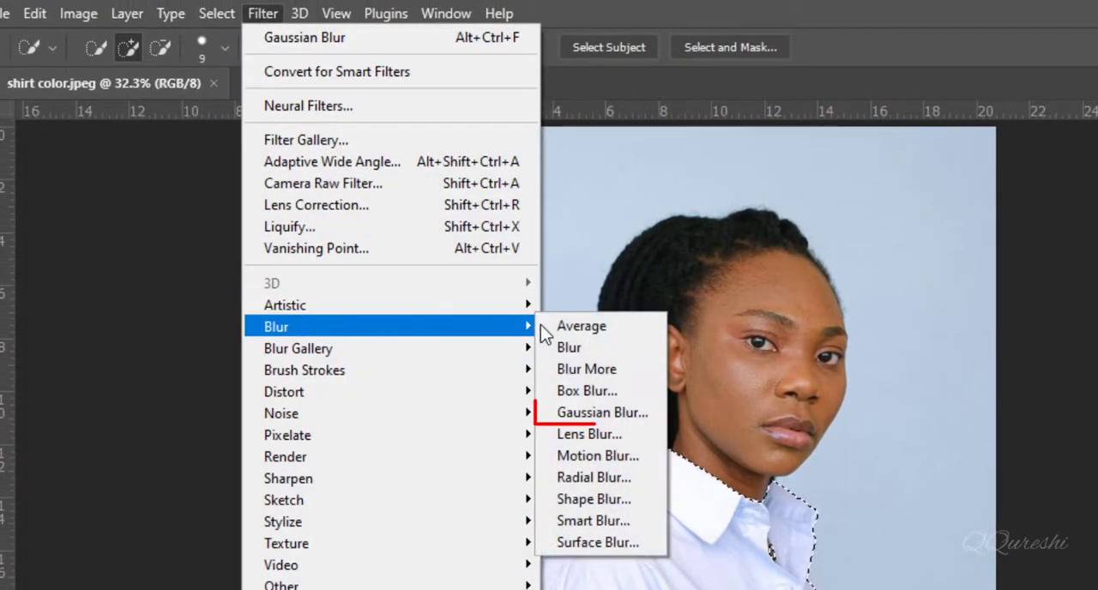
{"action": "left_click", "coordinate": [611, 412]}
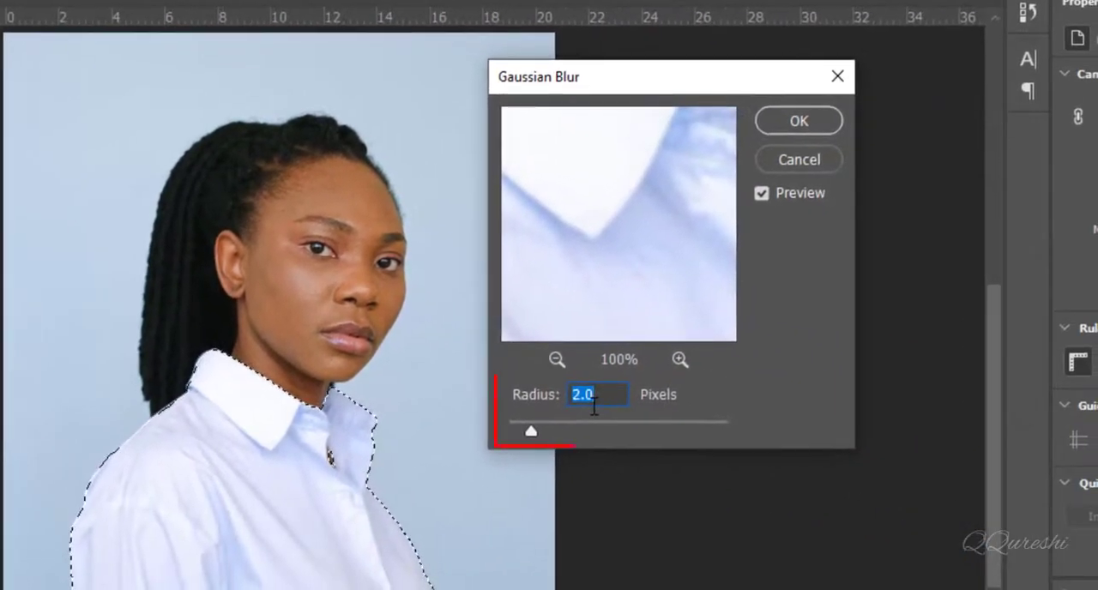
{"action": "left_click", "coordinate": [800, 121]}
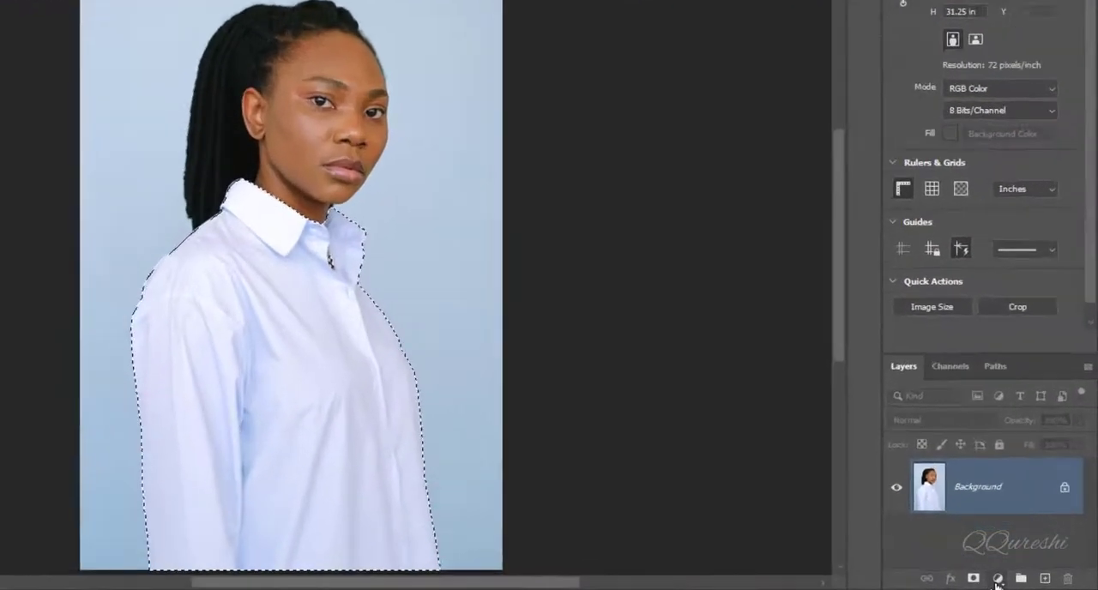
- Add a Solid Color fill layer in red d42727 over the shirt selection and set its blend mode to Linear Burn
{"action": "left_click", "coordinate": [1021, 586]}
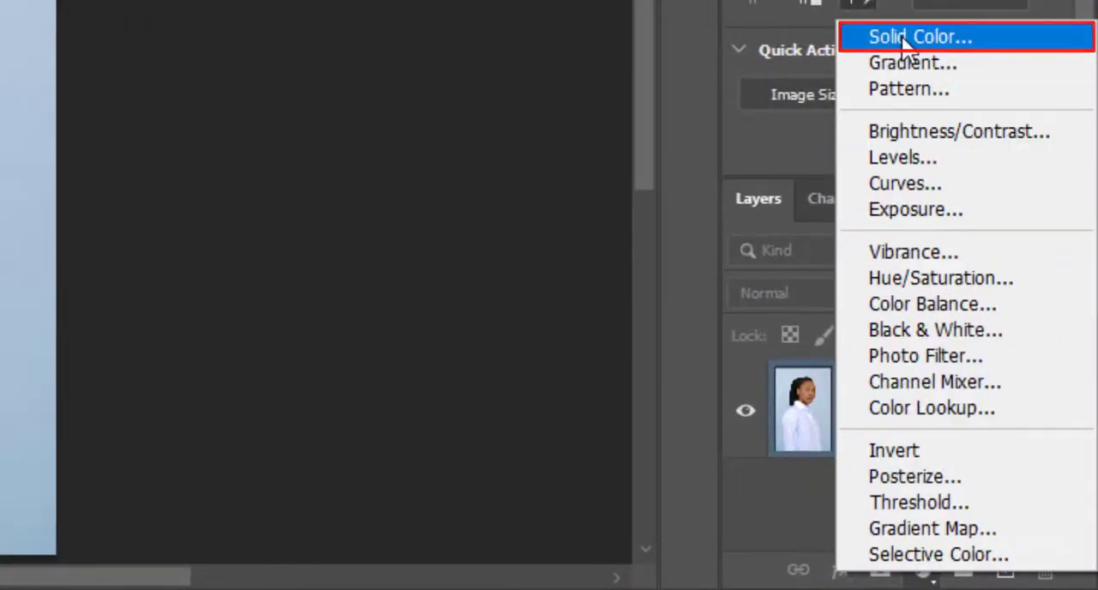
{"action": "left_click", "coordinate": [875, 39]}
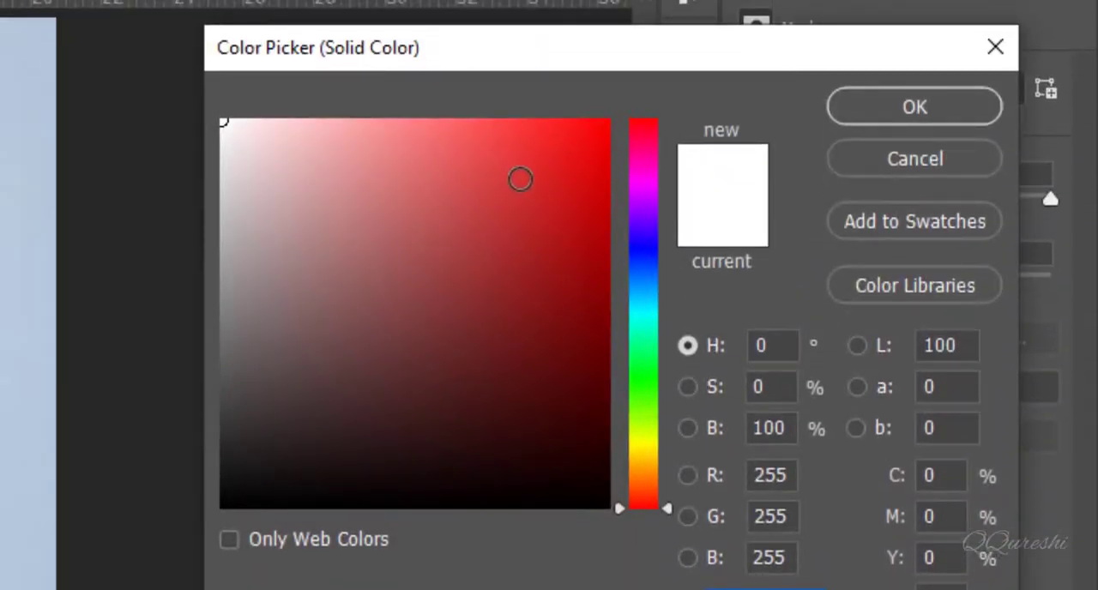
{"action": "left_click", "coordinate": [537, 33]}
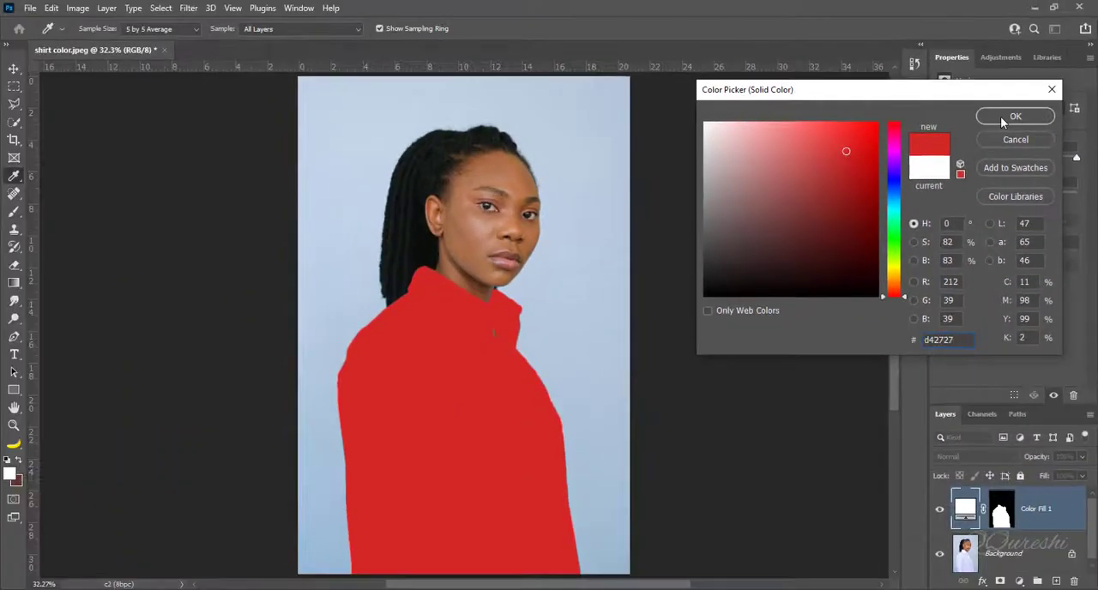
{"action": "left_click", "coordinate": [914, 107]}
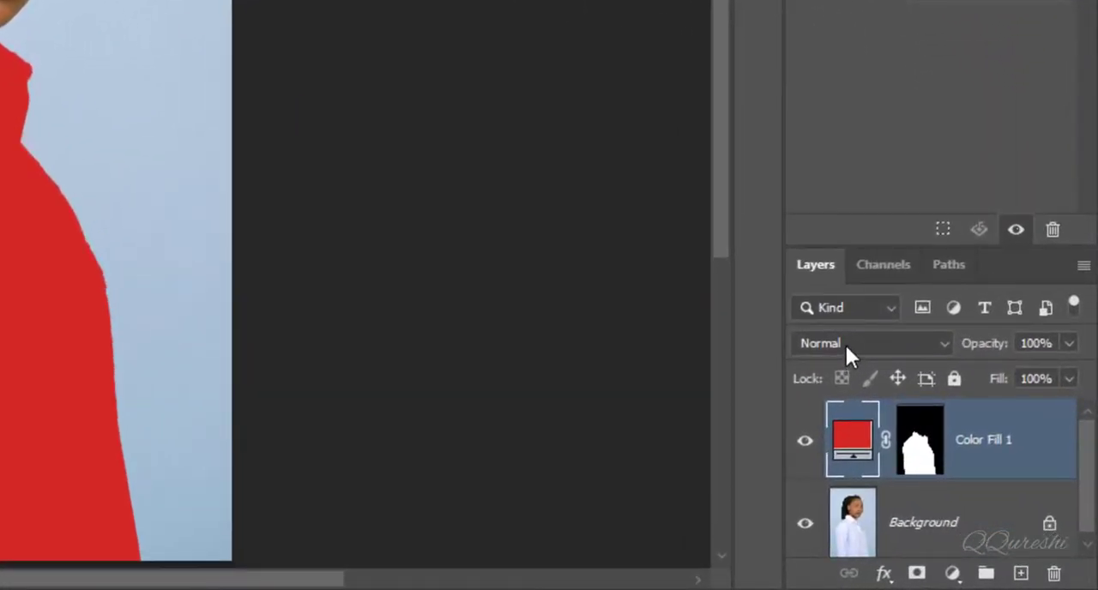
{"action": "left_click", "coordinate": [845, 343]}
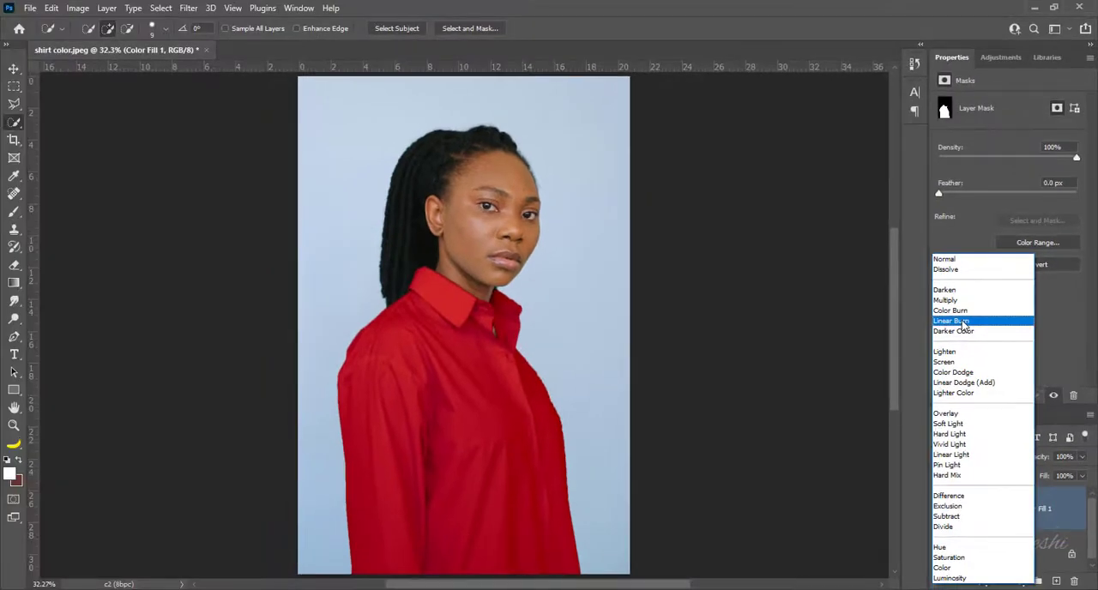
{"action": "left_click", "coordinate": [964, 322]}
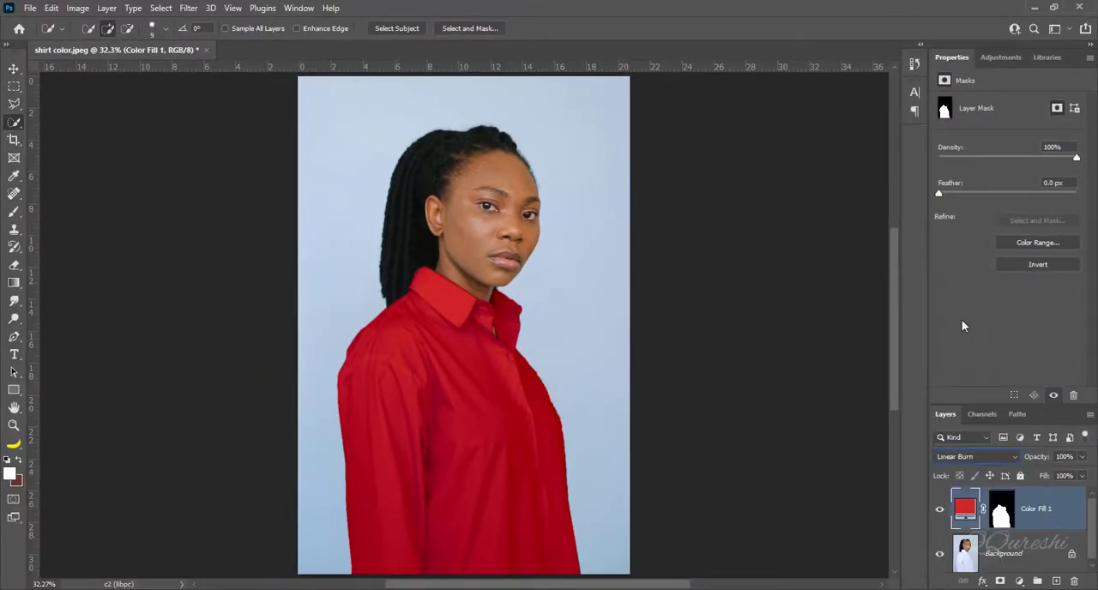
- Reopen the shirt fill layer's color and try blues such as 2727d4 and 454573 and the brown 735945
{"action": "double_click", "coordinate": [966, 509]}
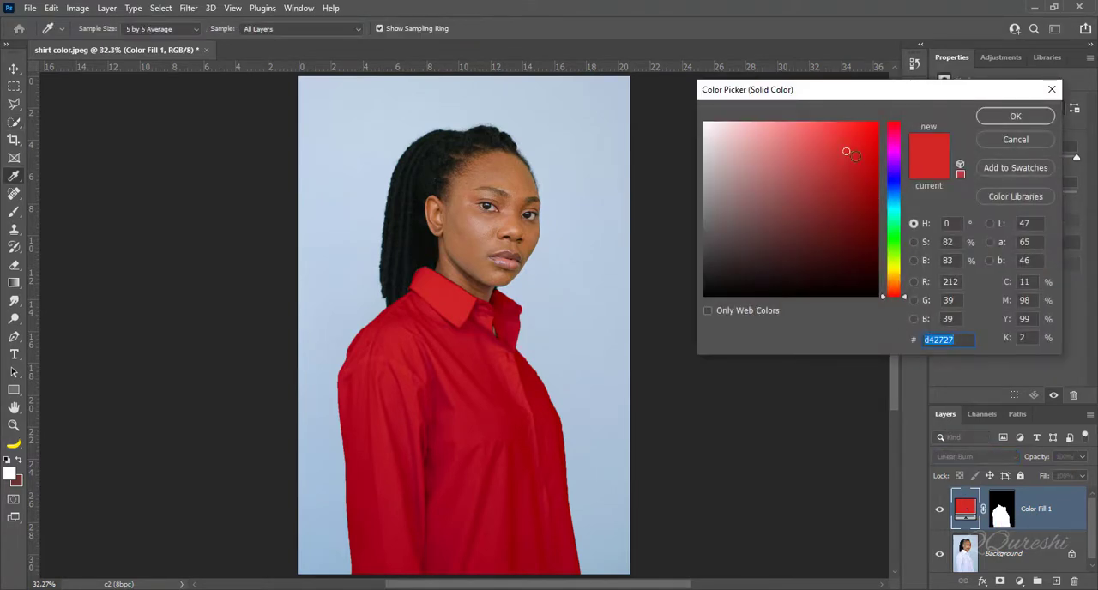
{"action": "left_click", "coordinate": [893, 181]}
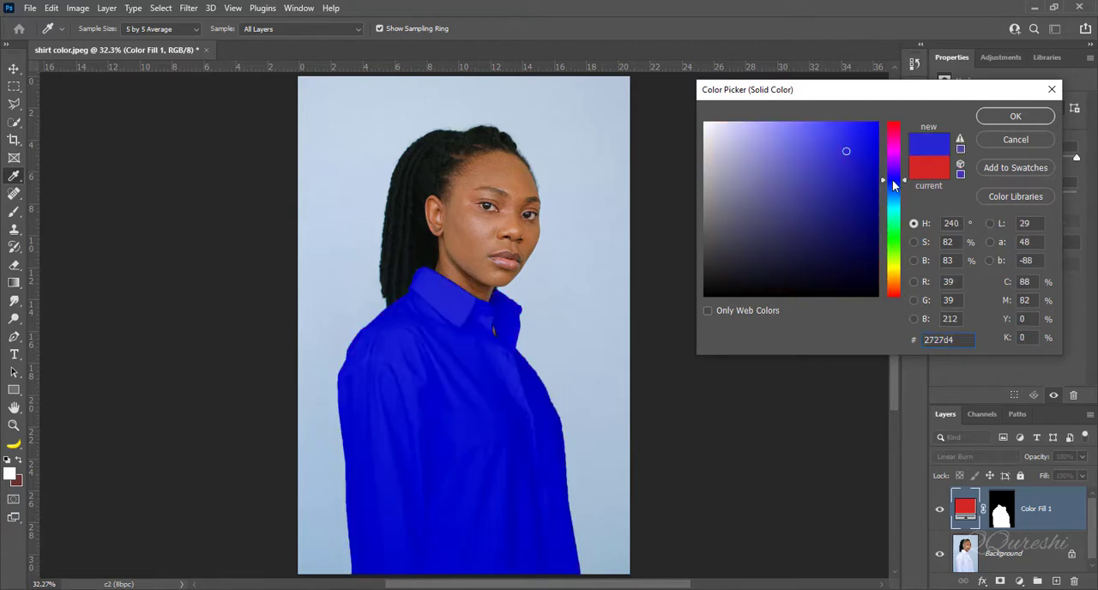
{"action": "left_click", "coordinate": [802, 187]}
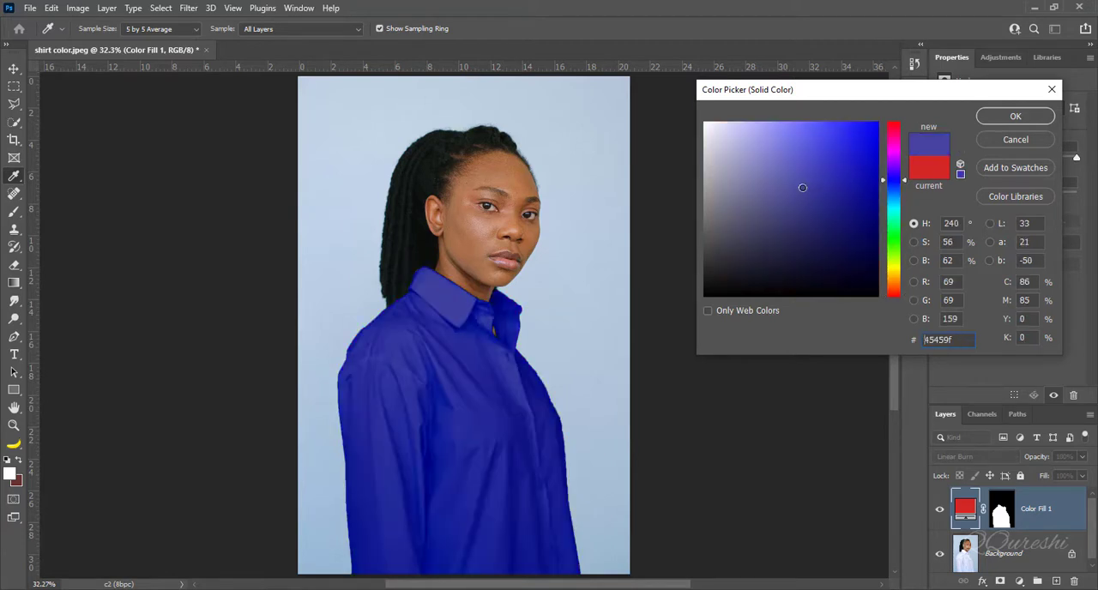
{"action": "left_click", "coordinate": [793, 206]}
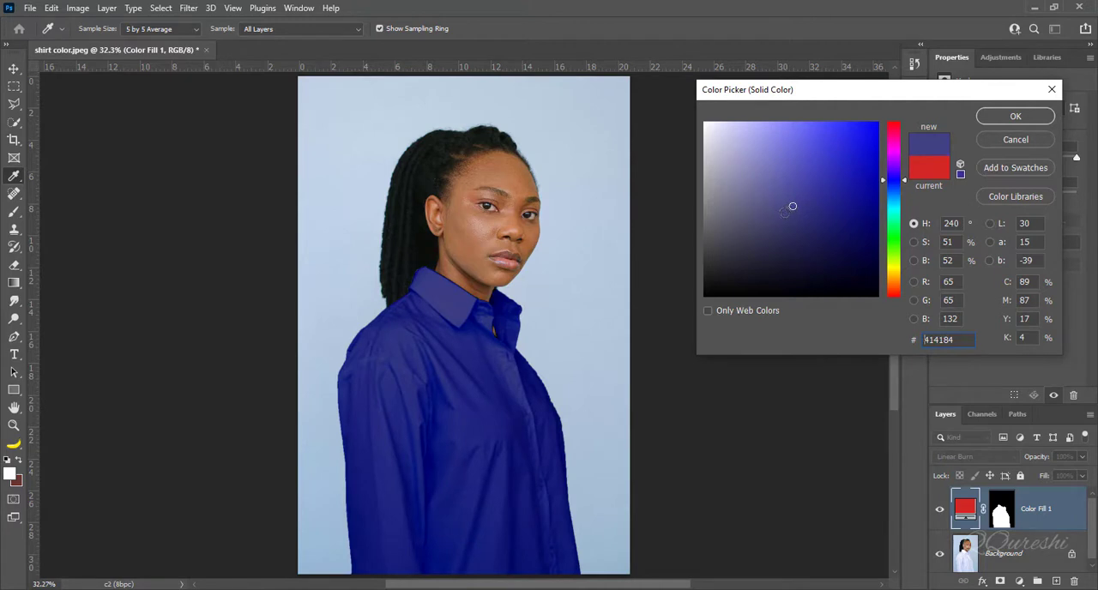
{"action": "left_click", "coordinate": [784, 213]}
{"action": "left_click", "coordinate": [773, 217]}
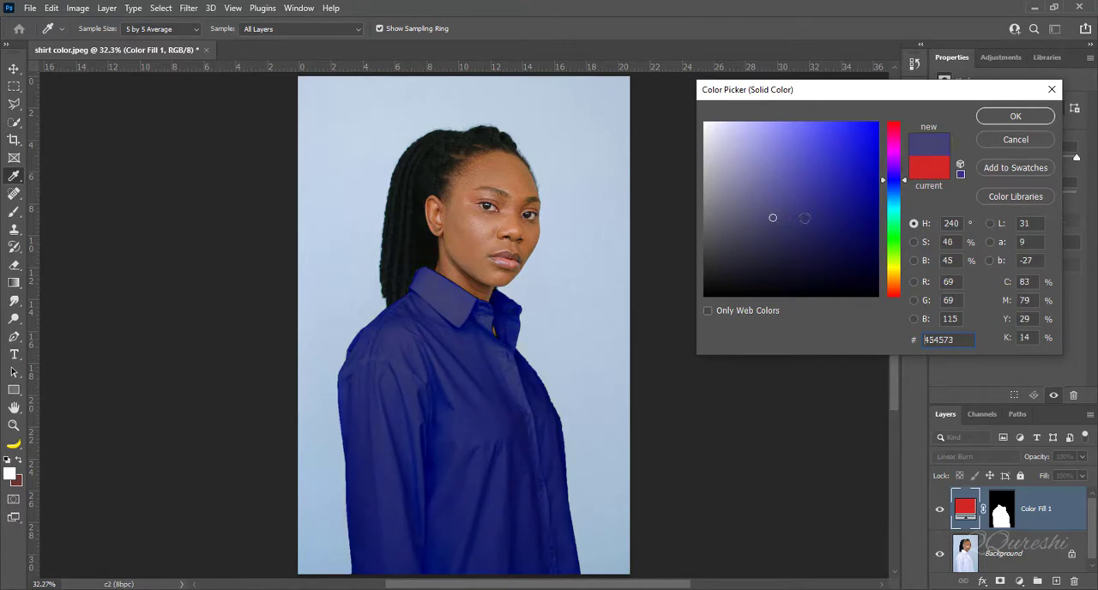
{"action": "left_click", "coordinate": [898, 216]}
{"action": "left_click_drag", "start_coordinate": [898, 221], "coordinate": [897, 288]}
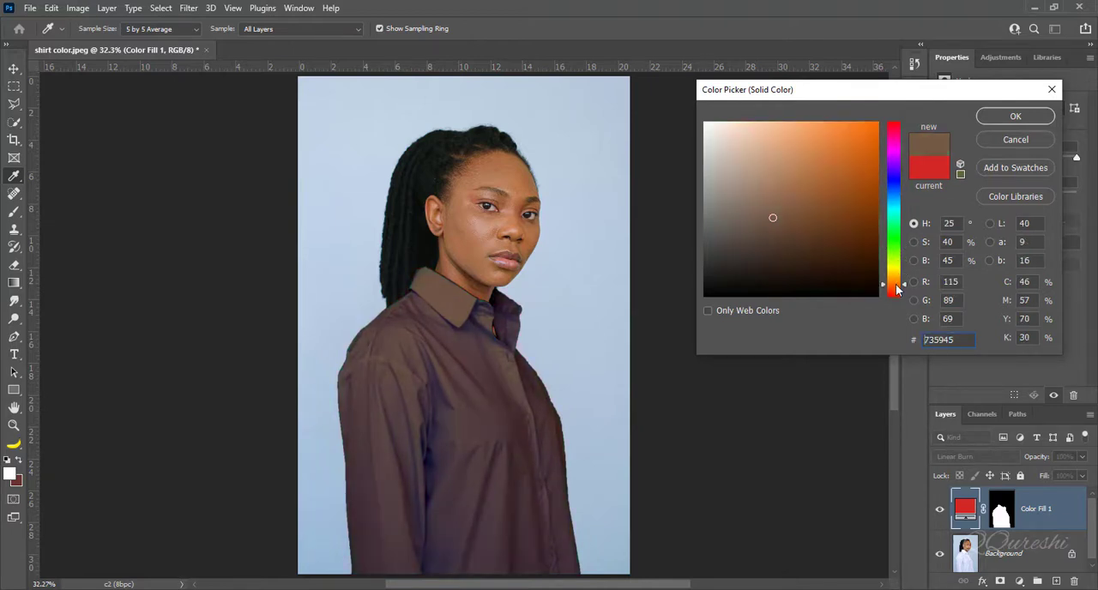
- Preview orange-brown b86f39 and magenta b83978 on the shirt, and set the fill color to blue 3969b8
{"action": "left_click", "coordinate": [824, 170]}
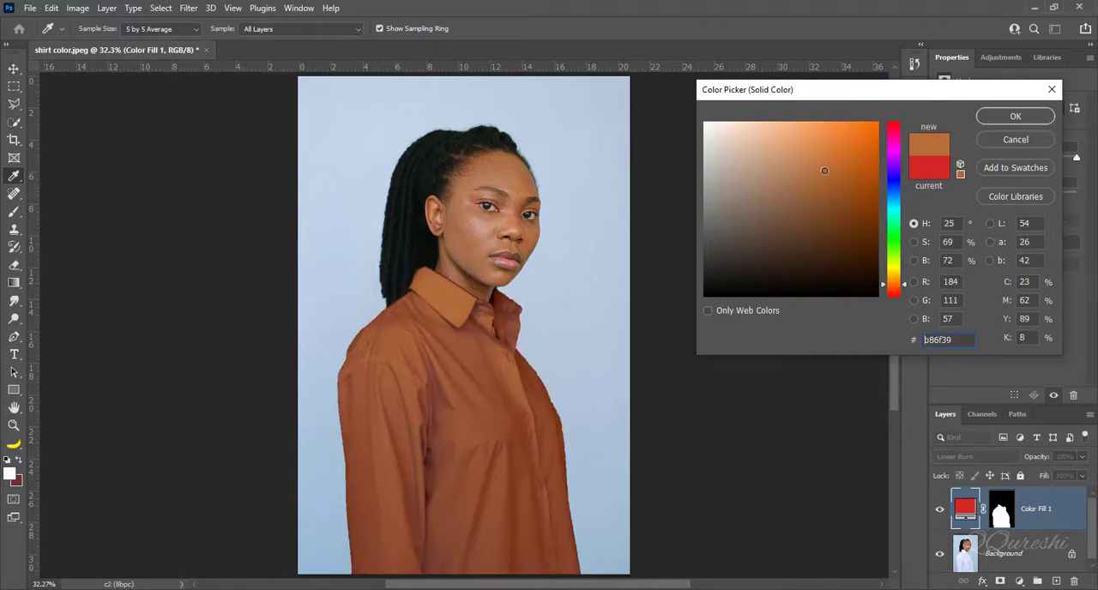
{"action": "left_click", "coordinate": [894, 143]}
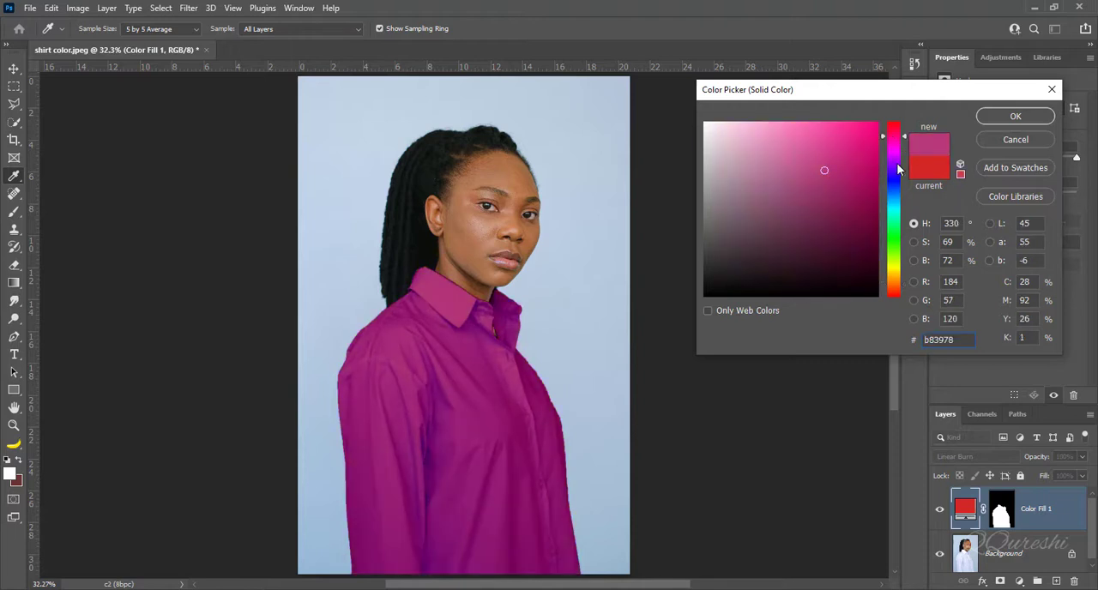
{"action": "left_click", "coordinate": [897, 165]}
{"action": "left_click", "coordinate": [894, 192]}
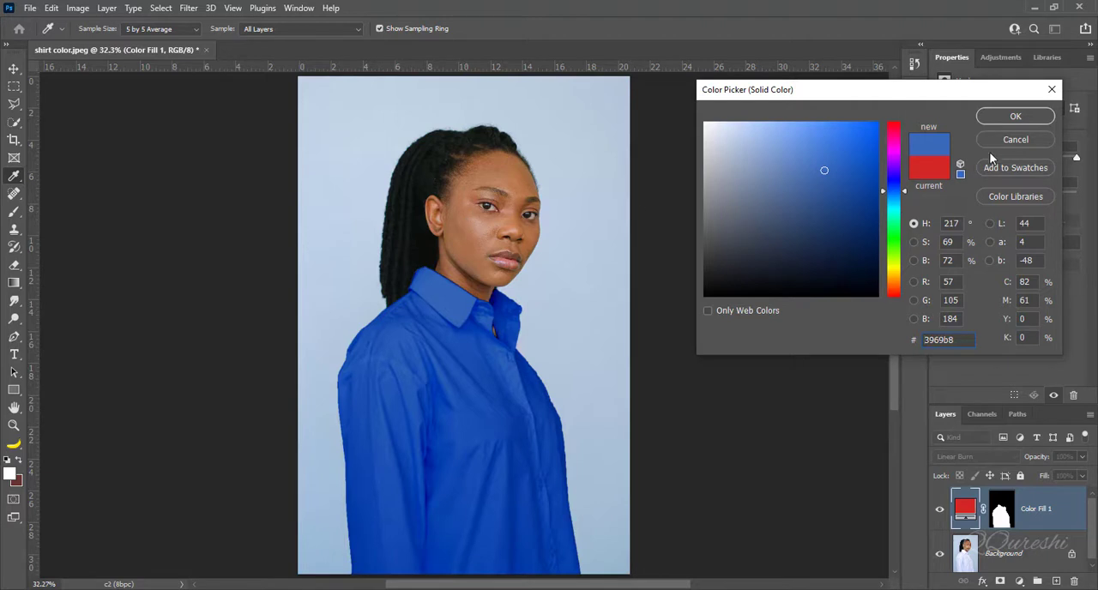
{"action": "left_click", "coordinate": [991, 117]}
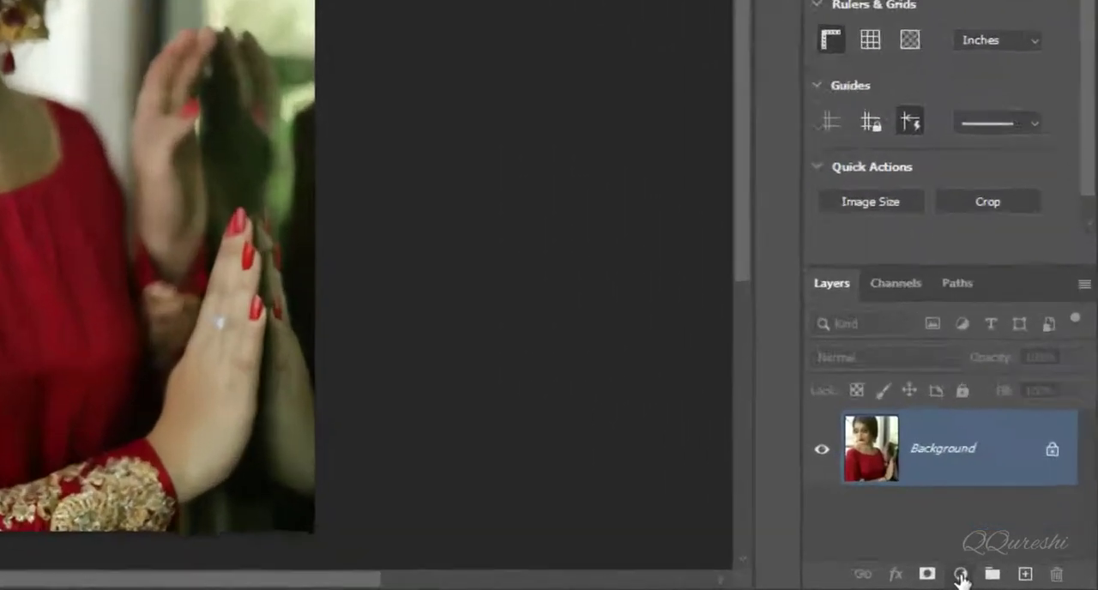
- Add a Hue/Saturation adjustment layer to the red dress photo and target the Reds by sampling the dress on the image
{"action": "left_click", "coordinate": [1018, 581]}
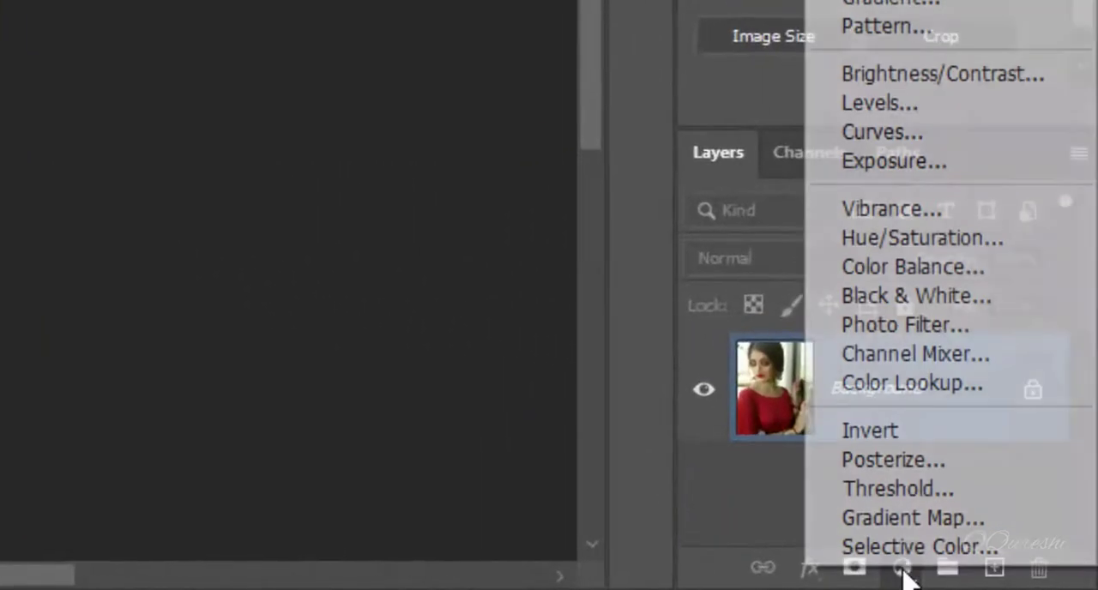
{"action": "left_click", "coordinate": [891, 238]}
{"action": "left_click", "coordinate": [716, 85]}
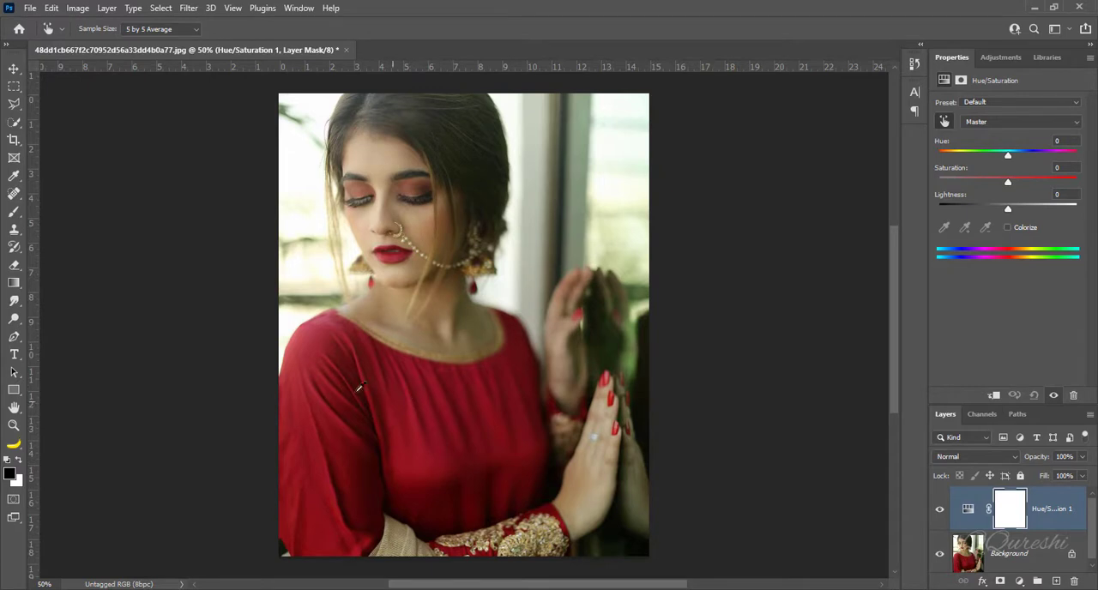
{"action": "left_click", "coordinate": [338, 426]}
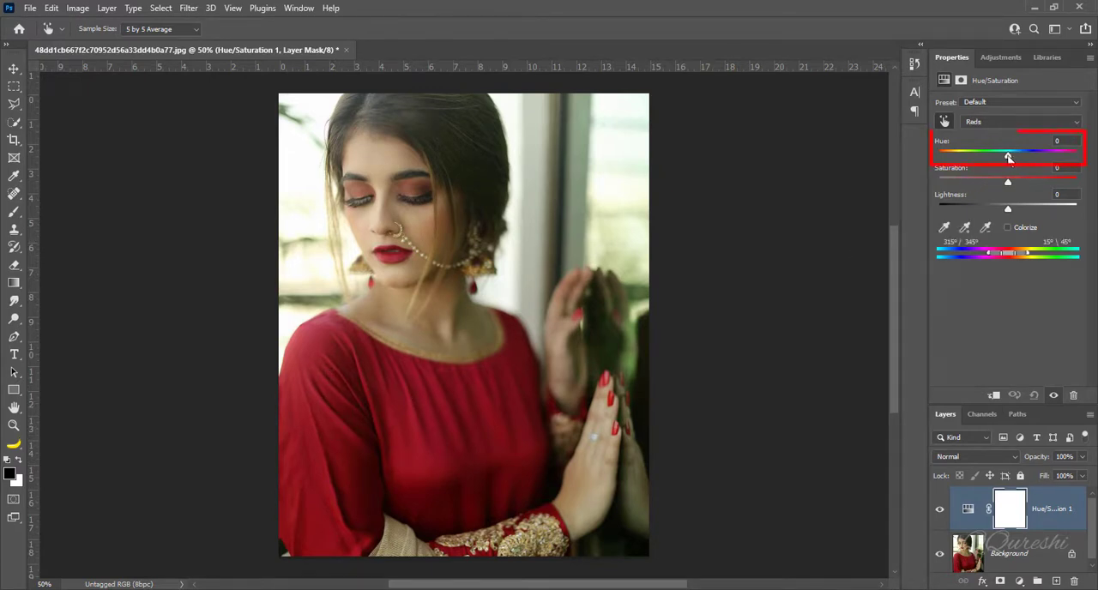
- Set the Reds Hue to -90 and narrow the affected color range to 315°/322° and 6°\13° to exclude the skin
{"action": "left_click_drag", "start_coordinate": [1009, 158], "coordinate": [963, 161]}
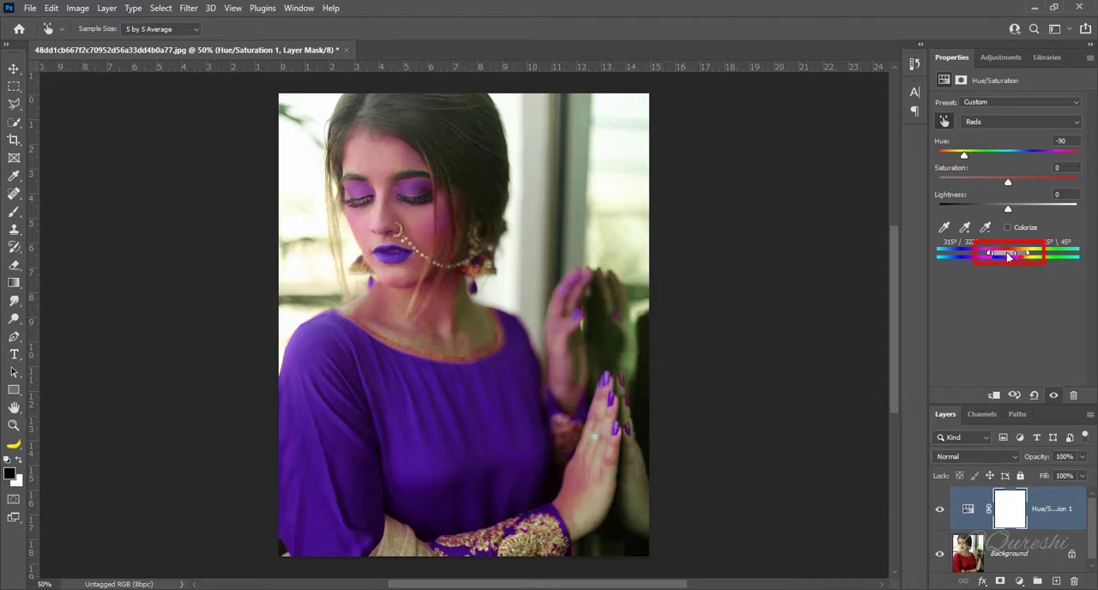
{"action": "mouse_move", "coordinate": [1018, 256]}
{"action": "left_mouse_down"}
{"action": "mouse_move", "coordinate": [1030, 257]}
{"action": "mouse_move", "coordinate": [1014, 254]}
{"action": "left_mouse_up"}
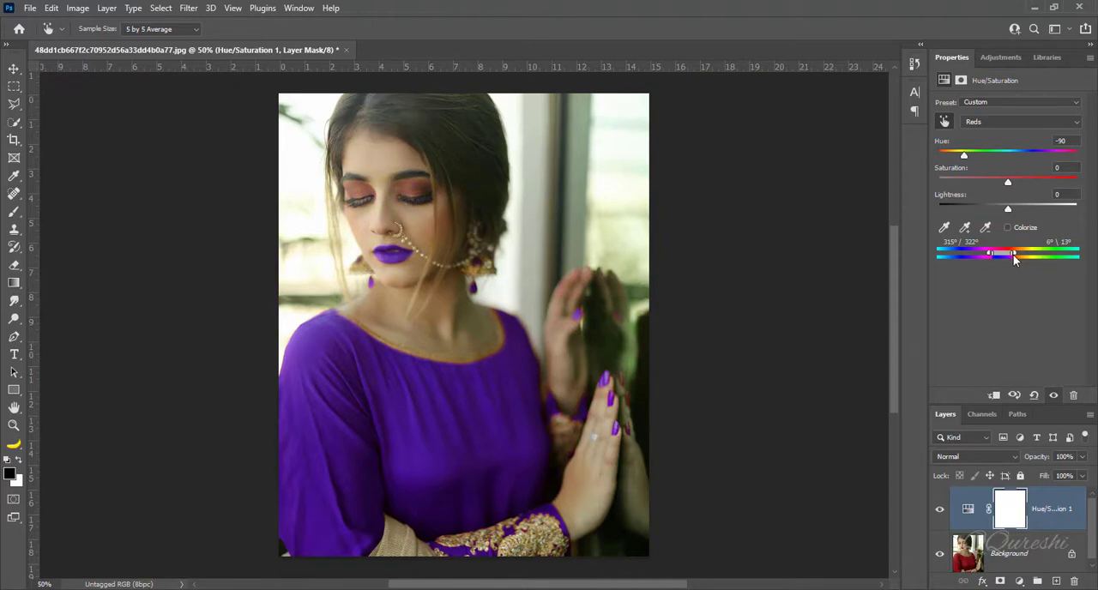
- Paint black on the Hue/Saturation layer mask over the lips, earrings, eyelid and fingernails, and compare the photo with and without the adjustment
{"action": "left_click", "coordinate": [1011, 512]}
{"action": "key", "text": "b"}
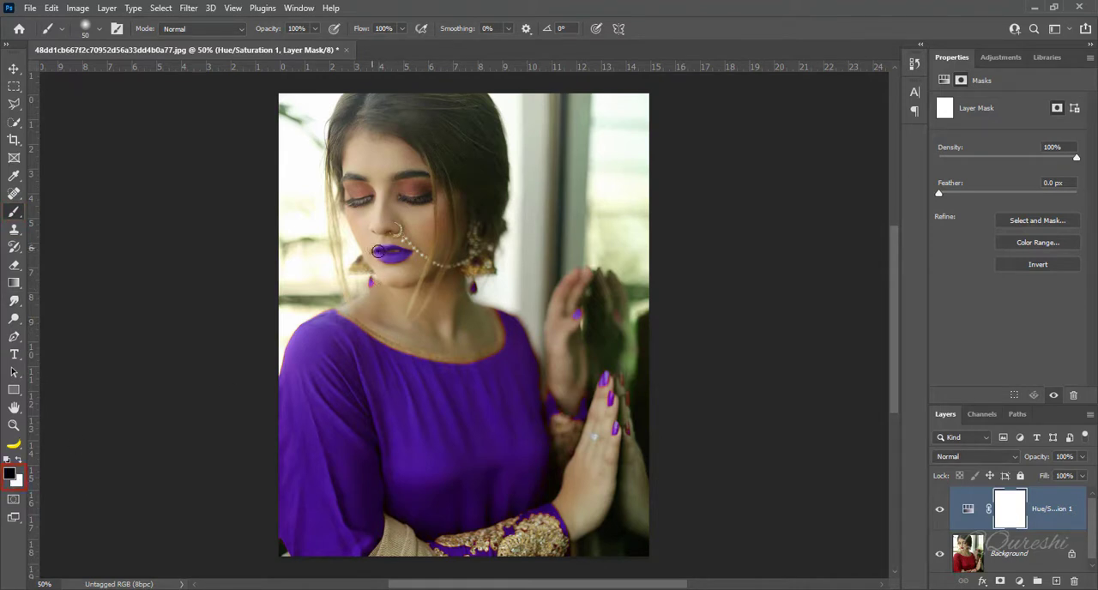
{"action": "mouse_move", "coordinate": [378, 253]}
{"action": "left_mouse_down"}
{"action": "mouse_move", "coordinate": [413, 264]}
{"action": "mouse_move", "coordinate": [374, 251]}
{"action": "mouse_move", "coordinate": [408, 247]}
{"action": "mouse_move", "coordinate": [372, 249]}
{"action": "mouse_move", "coordinate": [414, 257]}
{"action": "mouse_move", "coordinate": [373, 293]}
{"action": "mouse_move", "coordinate": [369, 274]}
{"action": "left_mouse_up"}
{"action": "mouse_move", "coordinate": [467, 281]}
{"action": "left_mouse_down"}
{"action": "mouse_move", "coordinate": [475, 299]}
{"action": "mouse_move", "coordinate": [474, 286]}
{"action": "left_mouse_up"}
{"action": "mouse_move", "coordinate": [405, 258]}
{"action": "left_mouse_down"}
{"action": "mouse_move", "coordinate": [383, 253]}
{"action": "mouse_move", "coordinate": [403, 246]}
{"action": "left_mouse_up"}
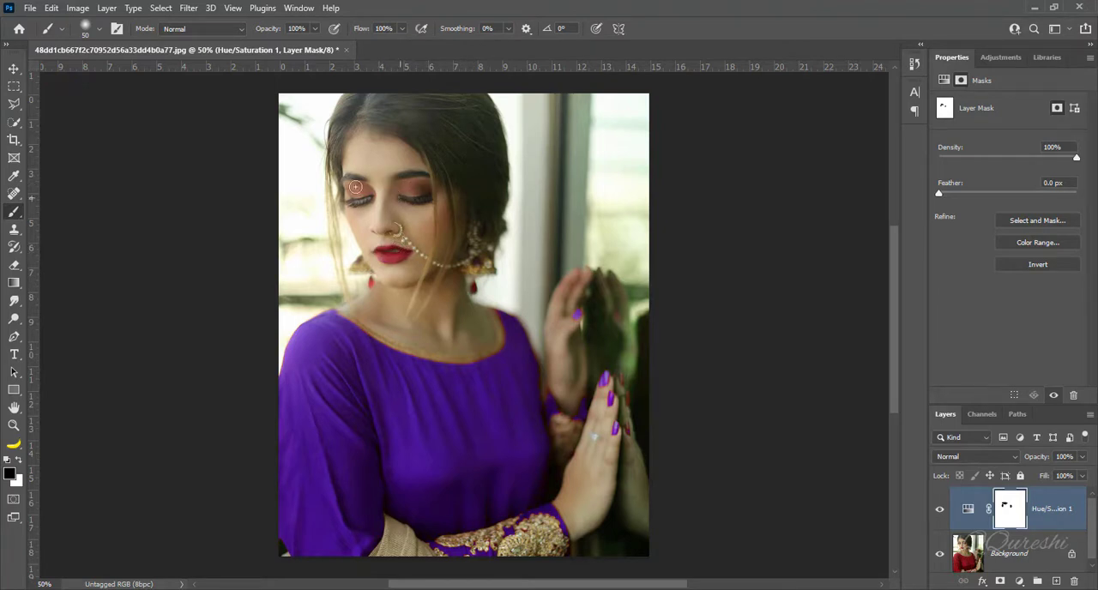
{"action": "left_click_drag", "start_coordinate": [350, 190], "coordinate": [359, 192]}
{"action": "left_click_drag", "start_coordinate": [581, 317], "coordinate": [579, 316]}
{"action": "mouse_move", "coordinate": [606, 376]}
{"action": "left_mouse_down"}
{"action": "mouse_move", "coordinate": [621, 444]}
{"action": "mouse_move", "coordinate": [618, 433]}
{"action": "left_mouse_up"}
{"action": "mouse_move", "coordinate": [605, 393]}
{"action": "left_mouse_down"}
{"action": "mouse_move", "coordinate": [614, 438]}
{"action": "mouse_move", "coordinate": [617, 388]}
{"action": "left_mouse_up"}
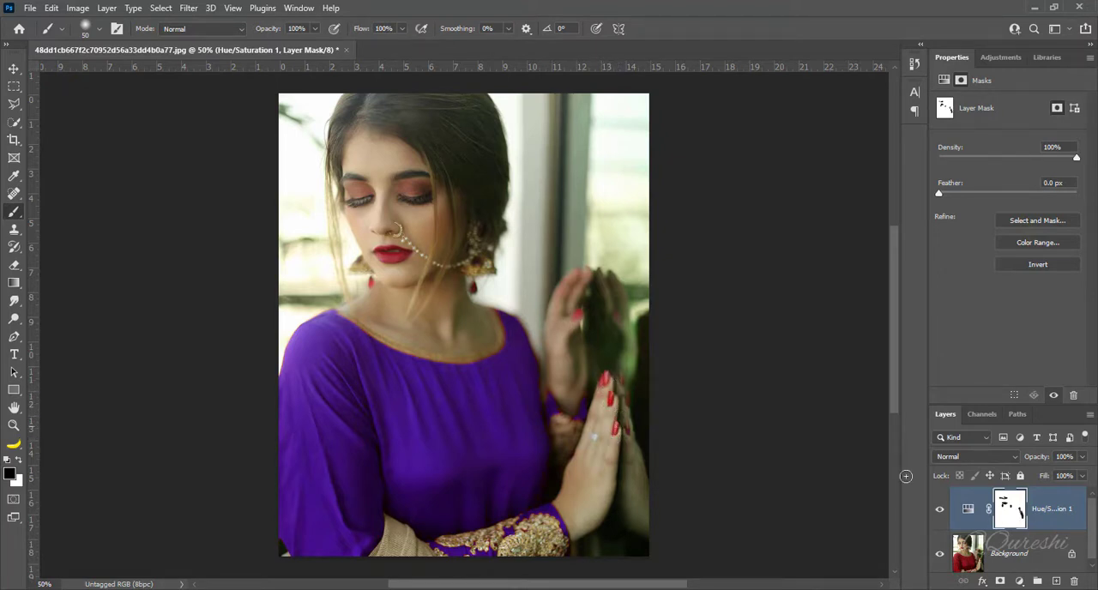
{"action": "left_click", "coordinate": [942, 511]}
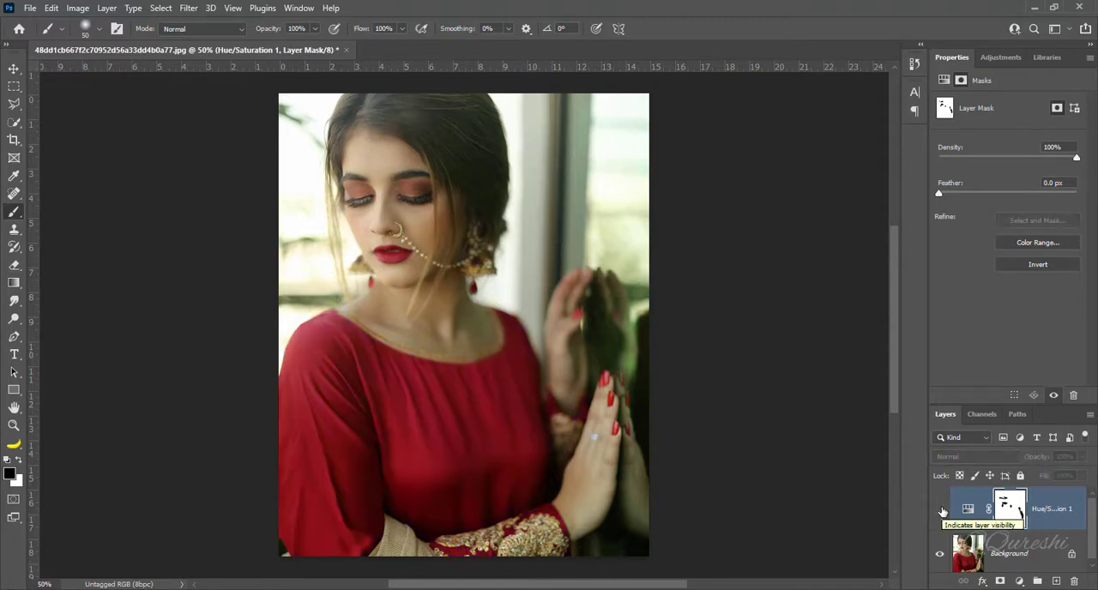
{"action": "left_click", "coordinate": [942, 511]}
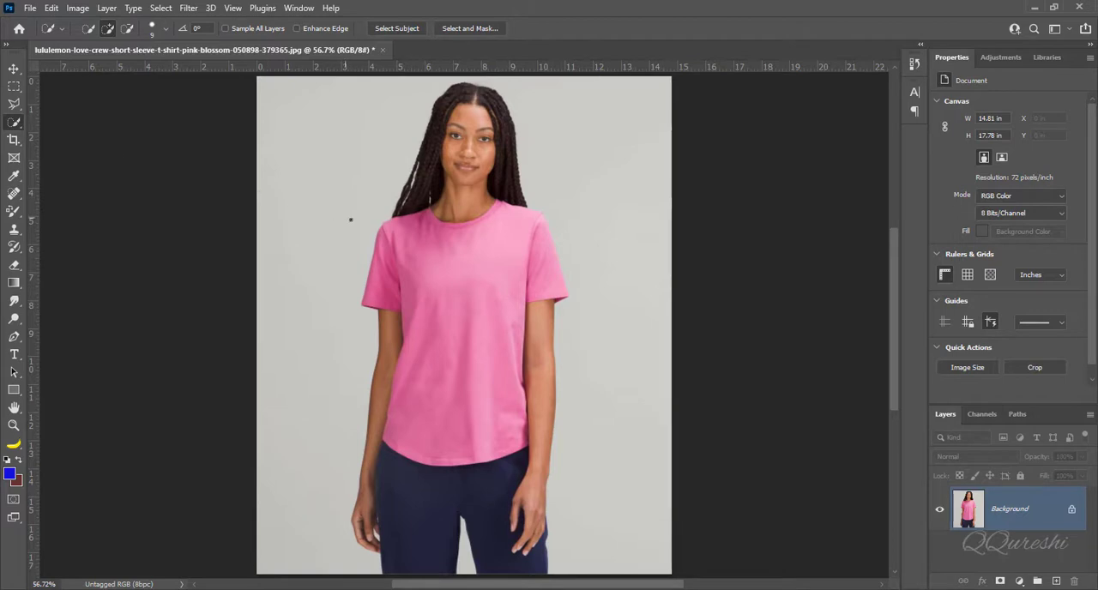
- Quick-select the whole pink T-shirt and add a Solid Color fill layer in blue 312cef over the selection
{"action": "mouse_move", "coordinate": [385, 273]}
{"action": "left_mouse_down"}
{"action": "mouse_move", "coordinate": [413, 225]}
{"action": "mouse_move", "coordinate": [436, 220]}
{"action": "mouse_move", "coordinate": [462, 241]}
{"action": "mouse_move", "coordinate": [509, 229]}
{"action": "mouse_move", "coordinate": [543, 266]}
{"action": "left_mouse_up"}
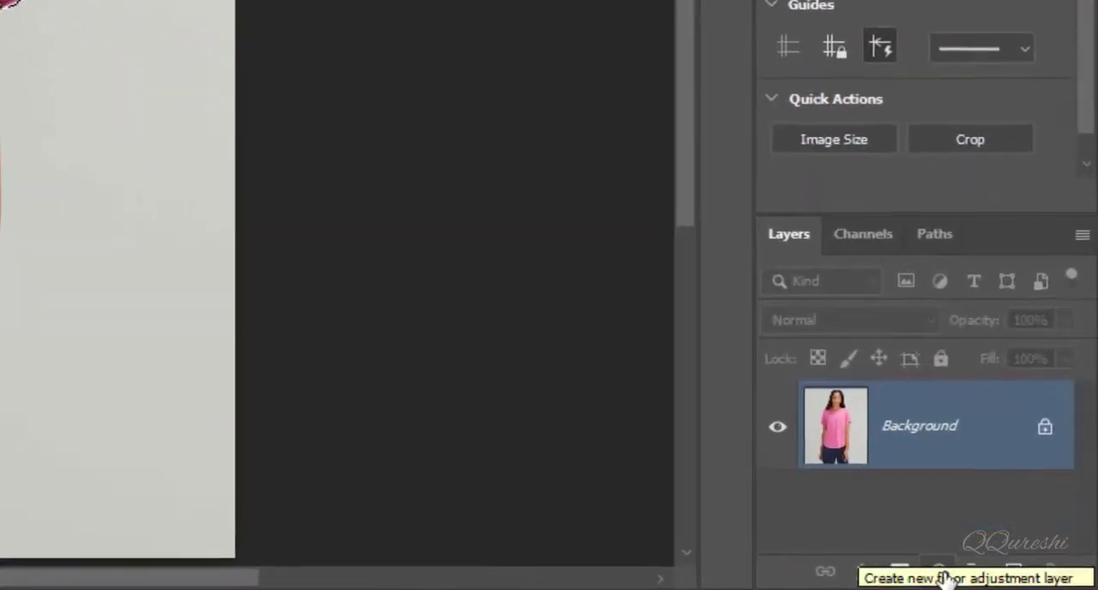
{"action": "left_click", "coordinate": [1020, 581]}
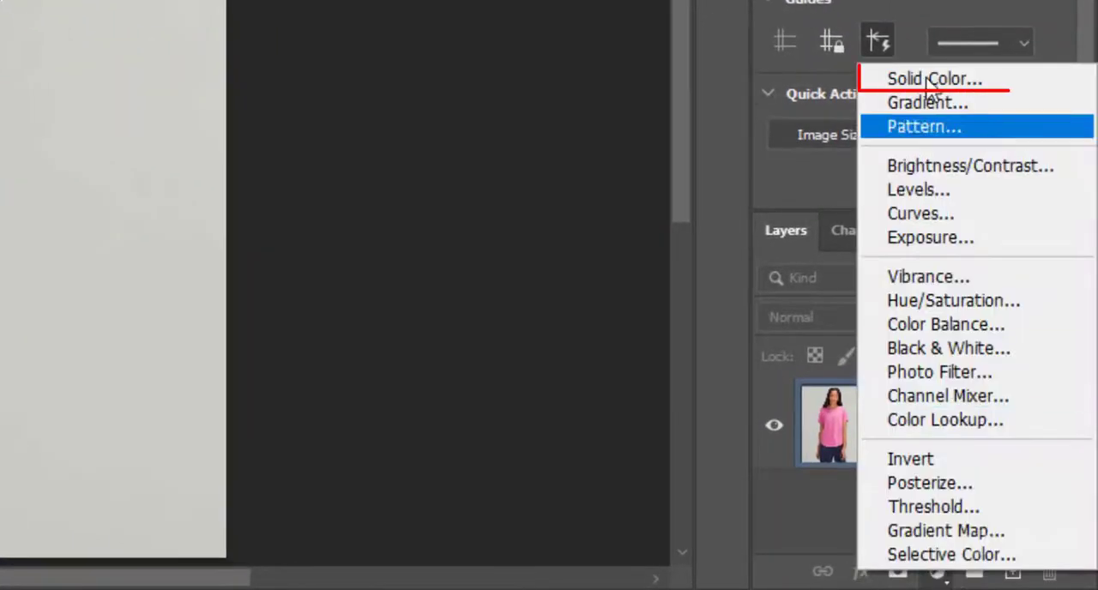
{"action": "left_click", "coordinate": [916, 79]}
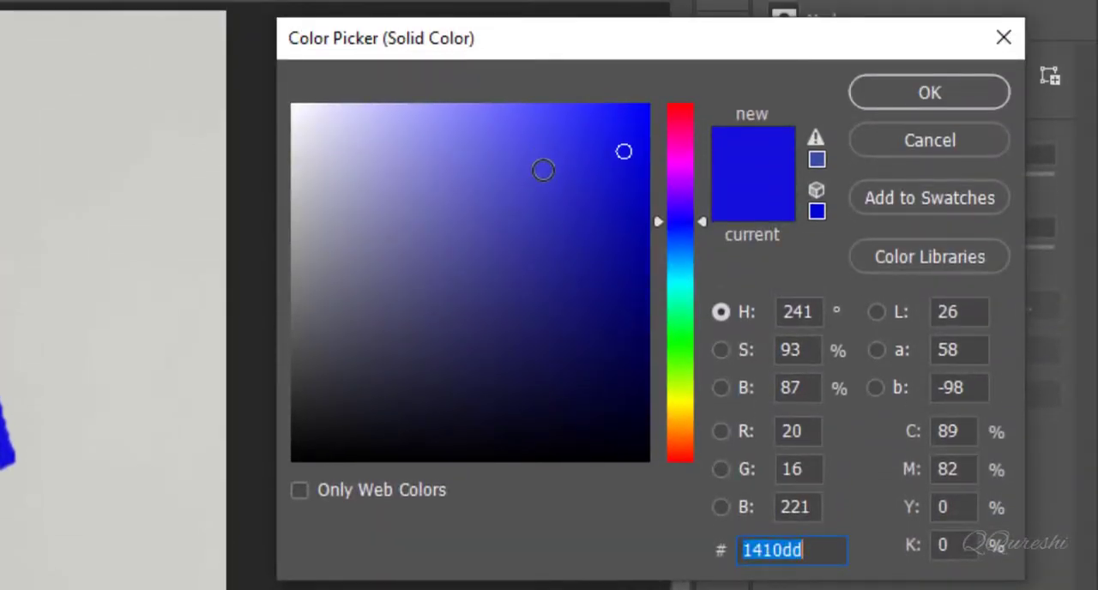
{"action": "left_click_drag", "start_coordinate": [543, 170], "coordinate": [578, 156]}
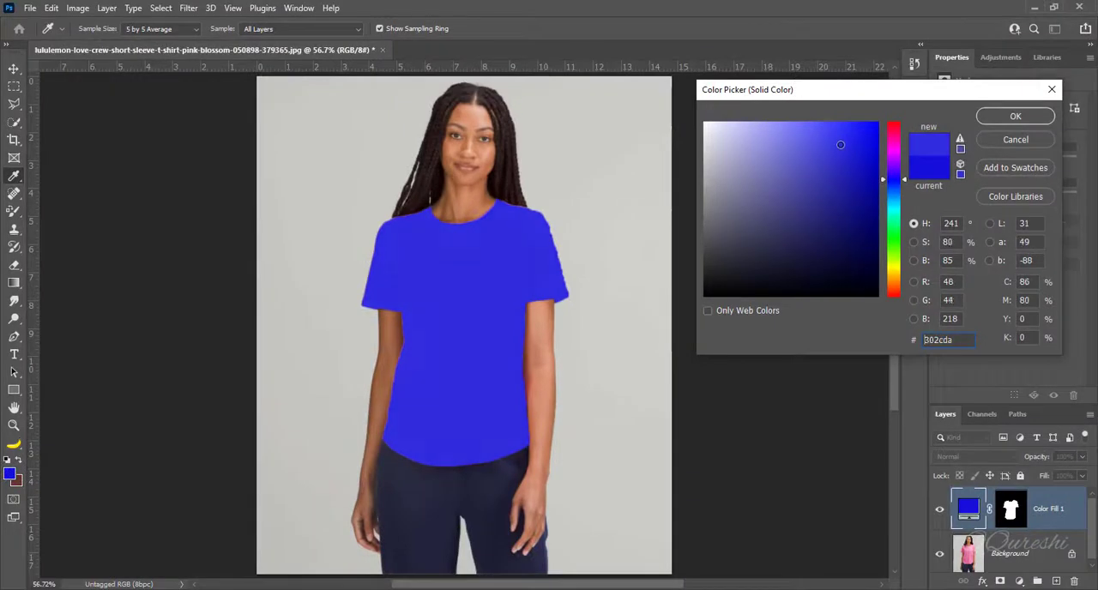
{"action": "left_click_drag", "start_coordinate": [840, 145], "coordinate": [846, 132]}
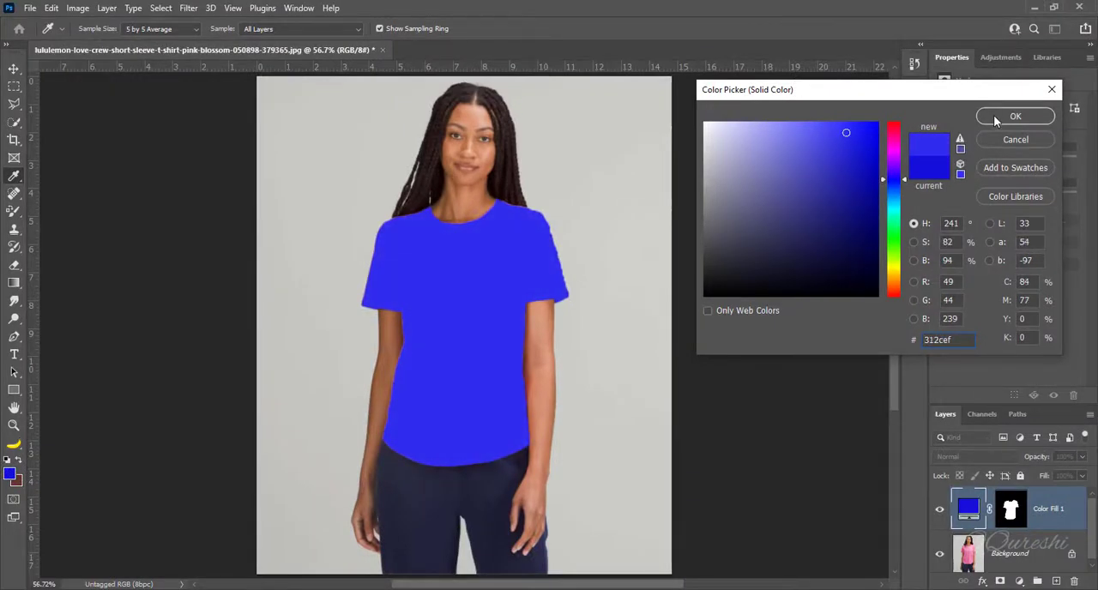
{"action": "left_click", "coordinate": [995, 118]}
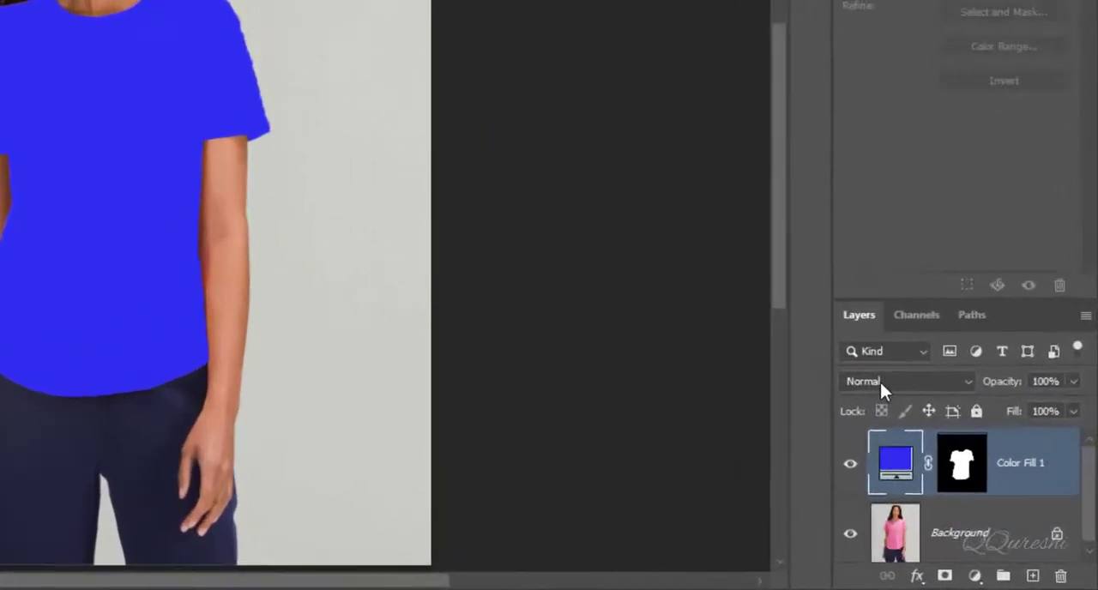
- Set the blue color fill layer's blend mode to Multiply and place a duplicate of the Background layer above it
{"action": "left_click", "coordinate": [880, 383]}
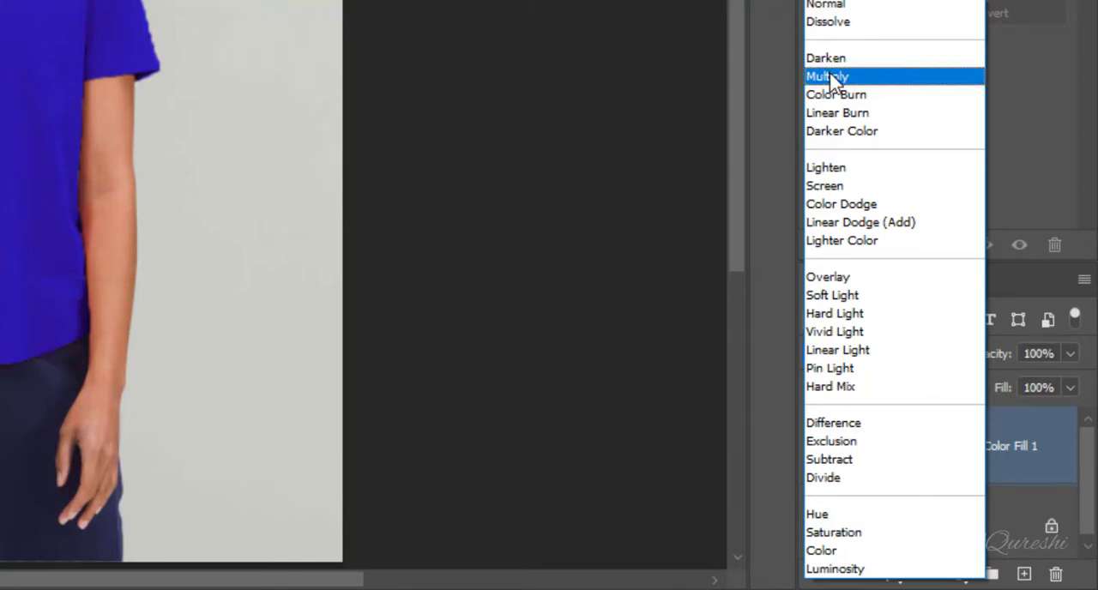
{"action": "left_click", "coordinate": [828, 79]}
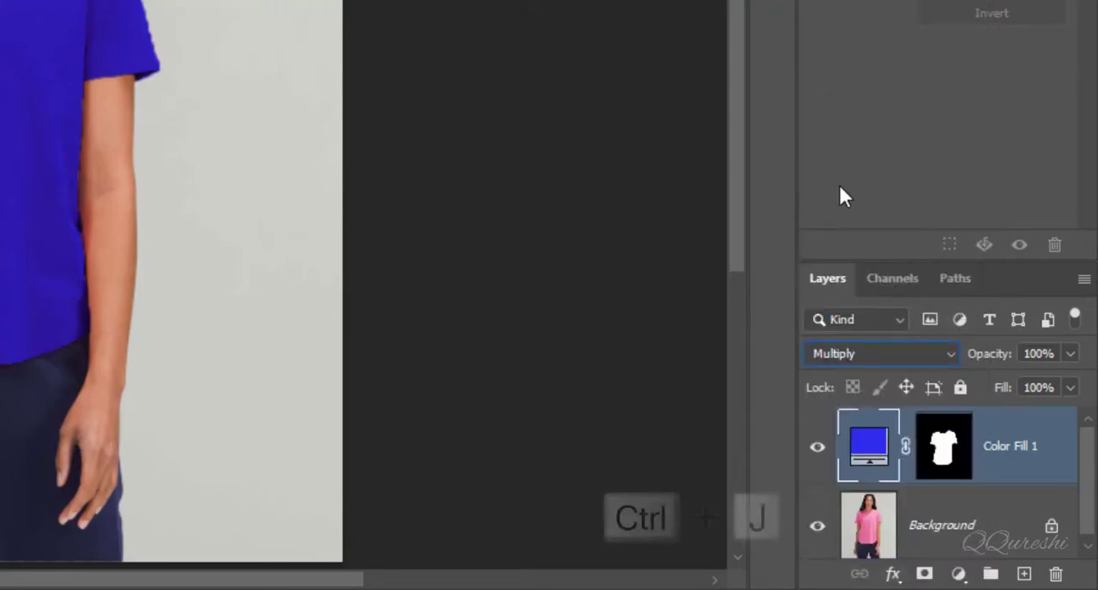
{"action": "left_click", "coordinate": [941, 532]}
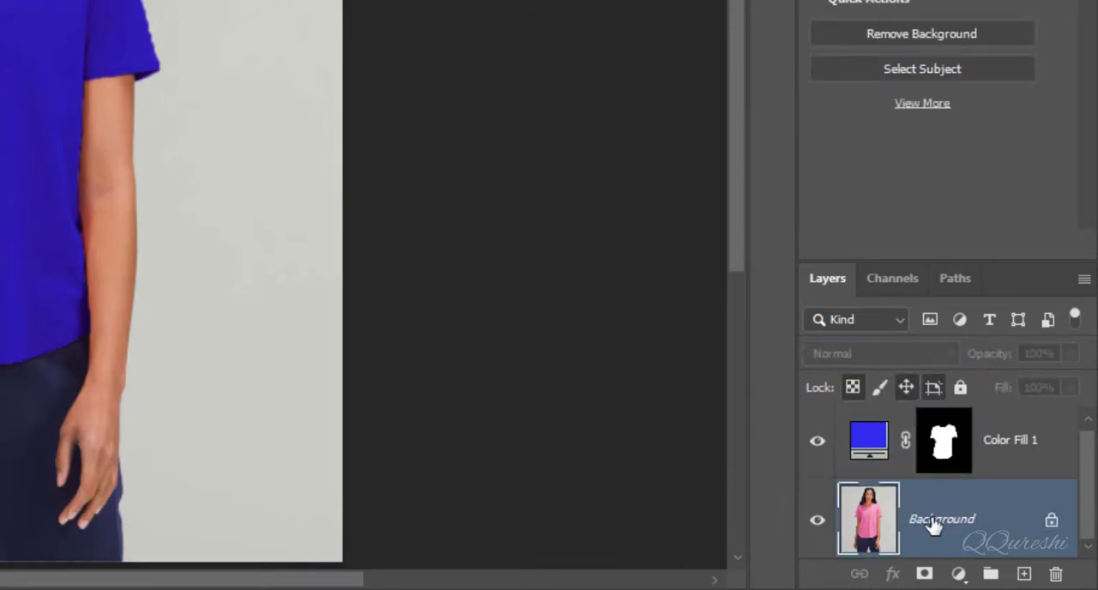
{"action": "key", "text": "ctrl+j"}
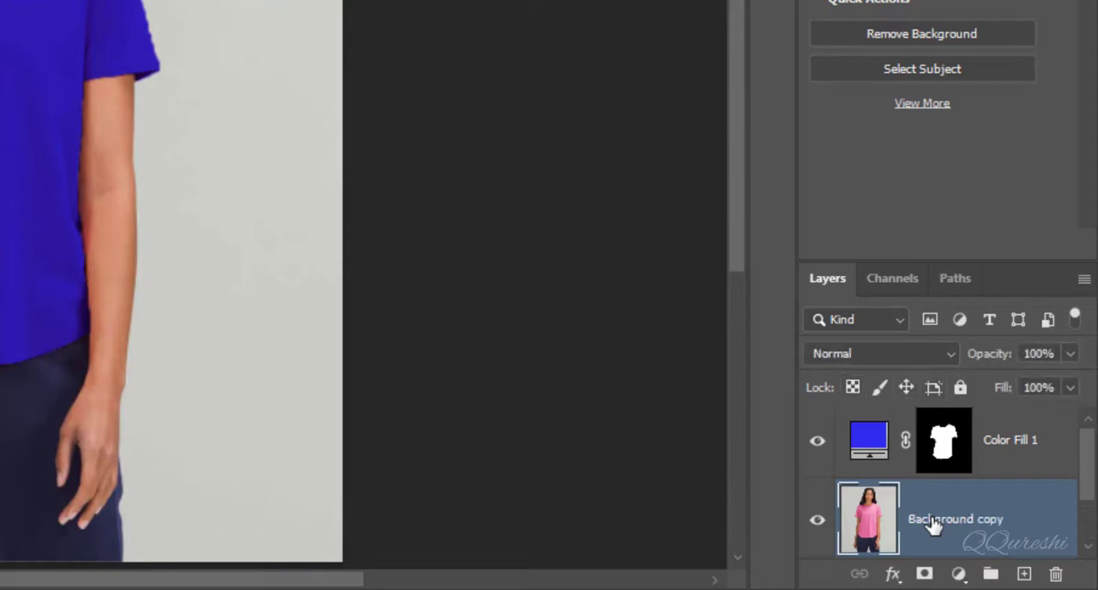
{"action": "left_click_drag", "start_coordinate": [933, 525], "coordinate": [920, 432]}
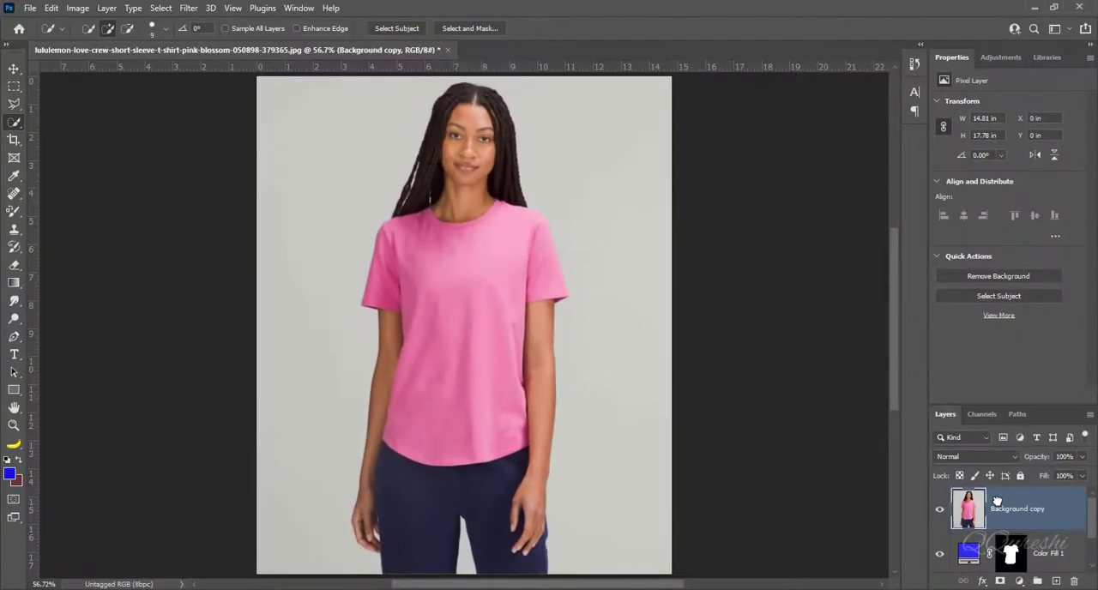
- Desaturate the Background copy layer and clip it to the blue color fill layer with the Multiply blend mode
{"action": "key", "text": "ctrl+shift+u"}
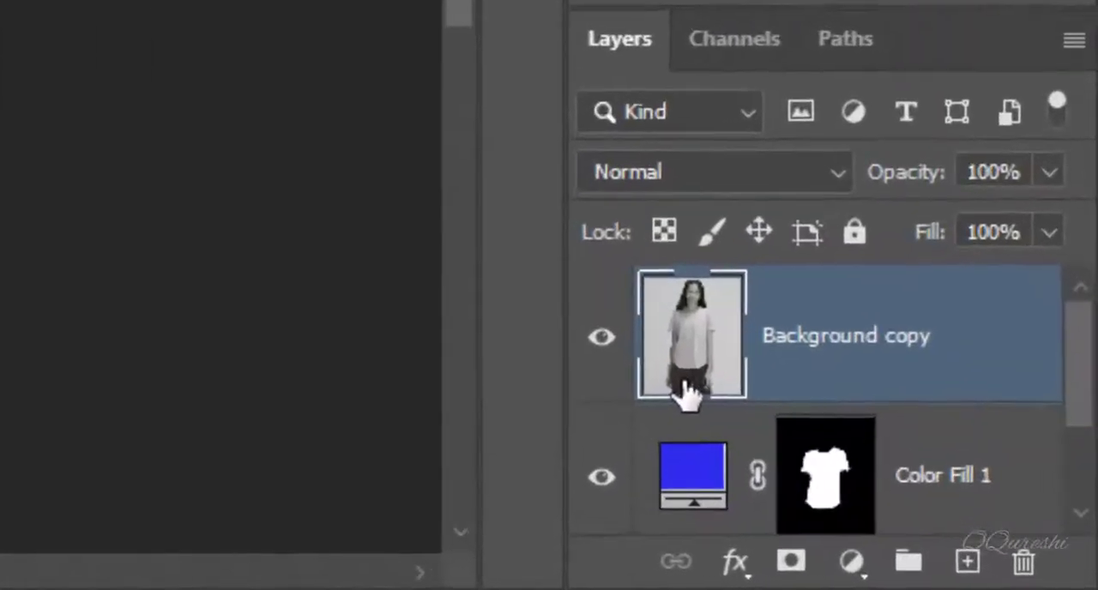
{"action": "key", "text": "alt"}
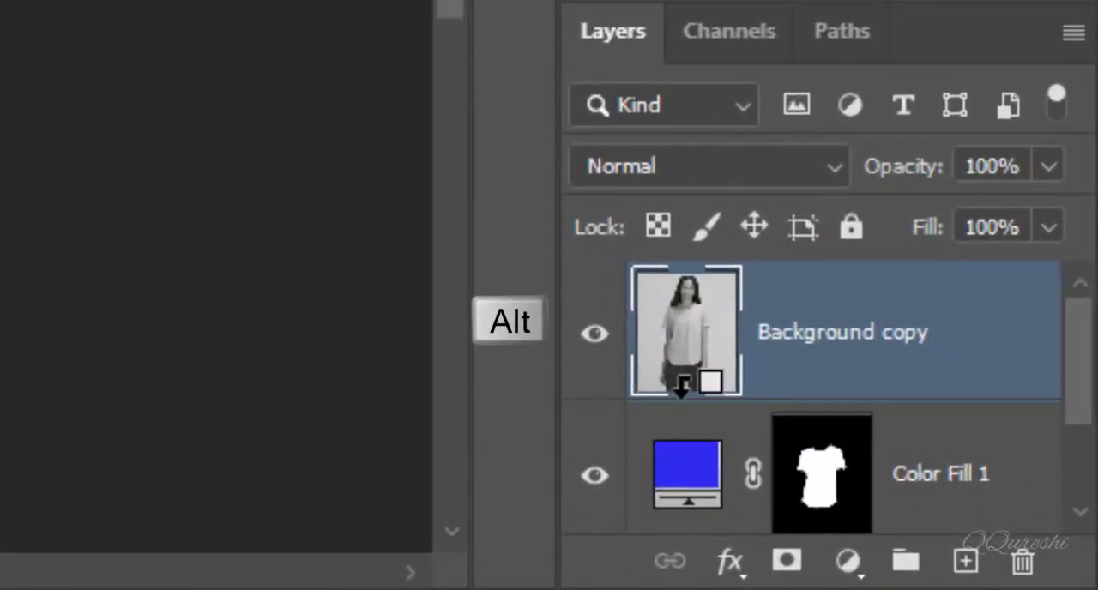
{"action": "left_click", "coordinate": [682, 384], "text": "alt"}
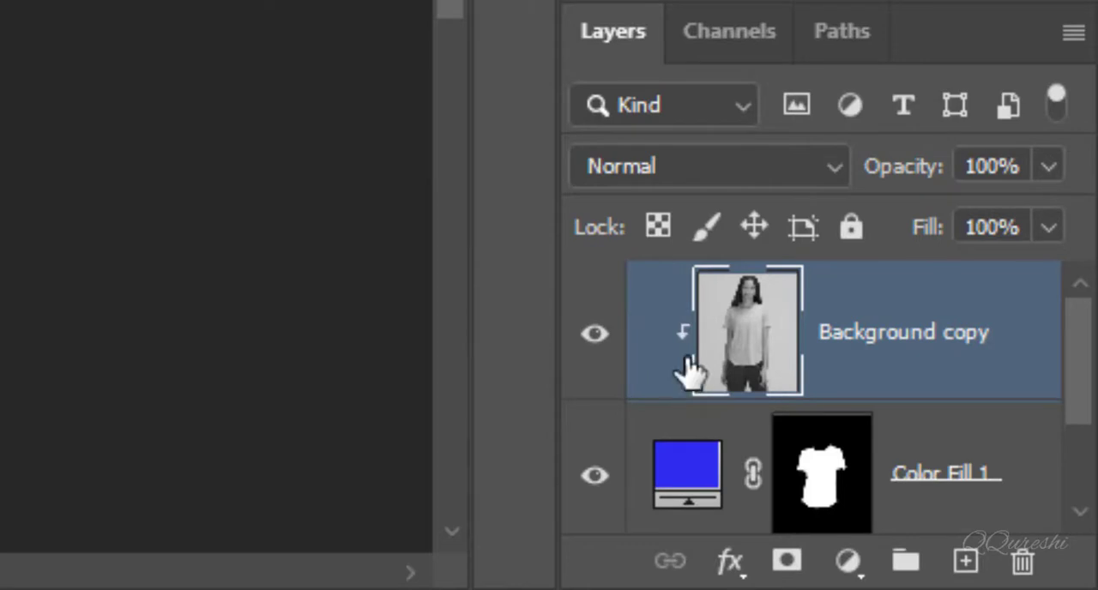
{"action": "left_click", "coordinate": [677, 228]}
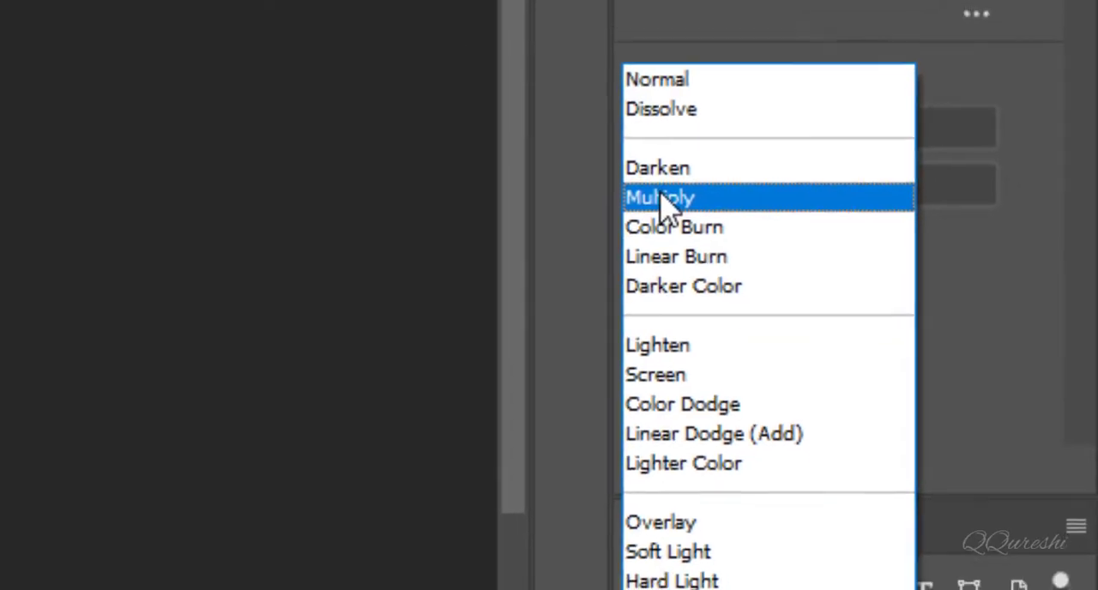
{"action": "left_click", "coordinate": [612, 180]}
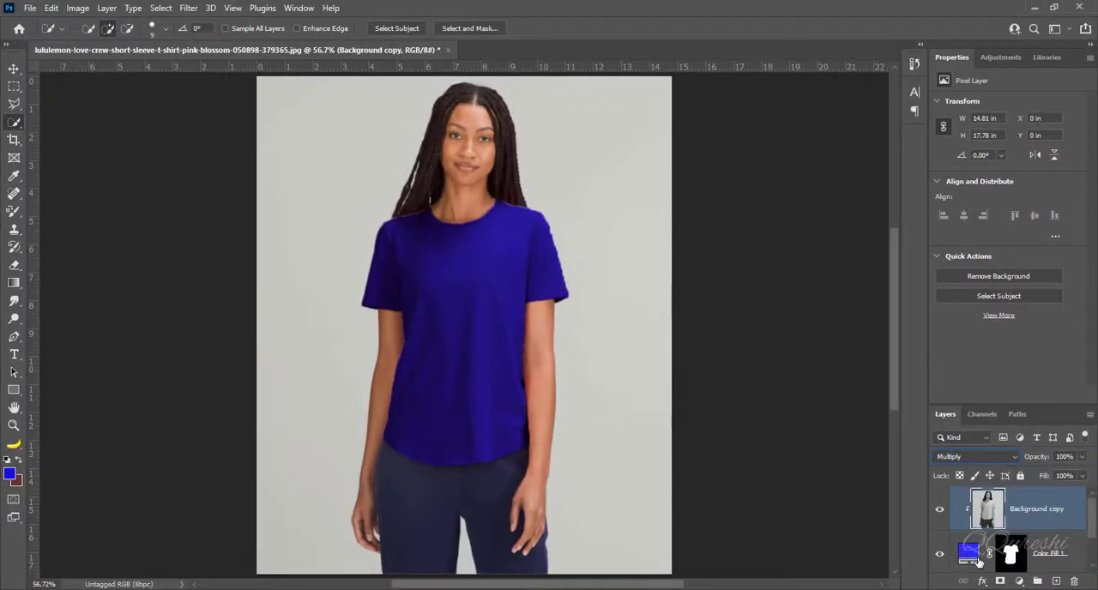
- Recolor the woman's T-shirt by editing its solid color fill, trying light blue and green hues and settling on cyan
{"action": "left_click", "coordinate": [977, 559]}
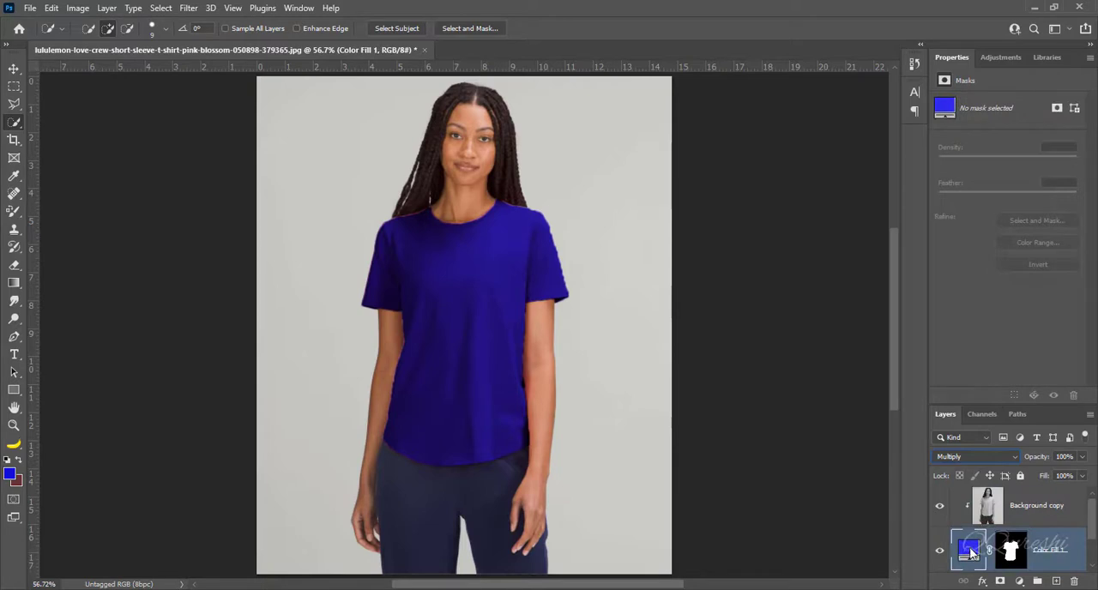
{"action": "double_click", "coordinate": [970, 551]}
{"action": "left_click", "coordinate": [891, 203]}
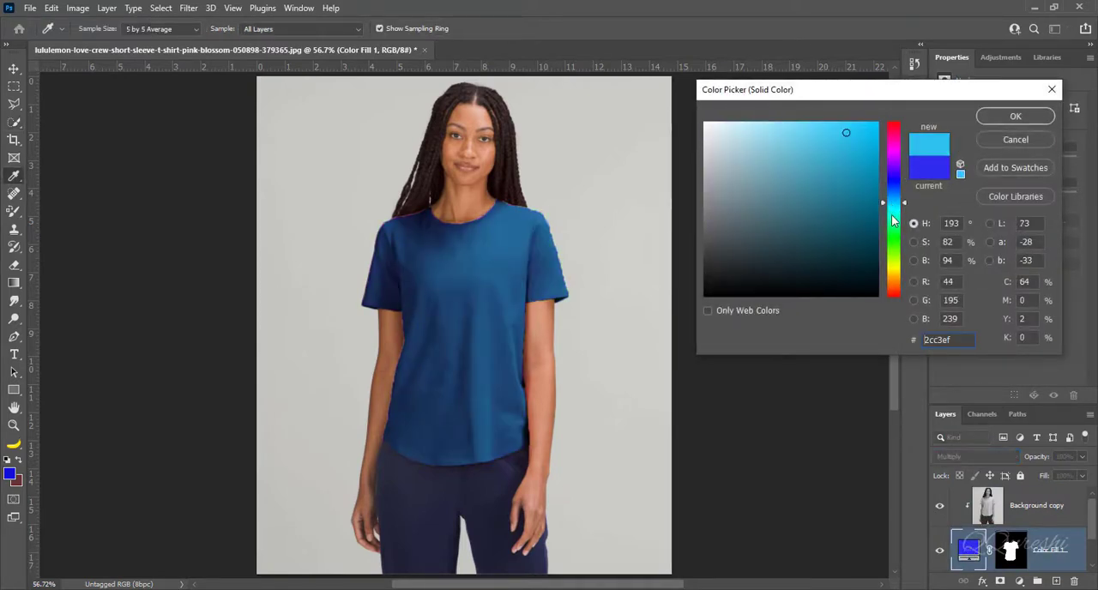
{"action": "left_click_drag", "start_coordinate": [892, 215], "coordinate": [894, 248]}
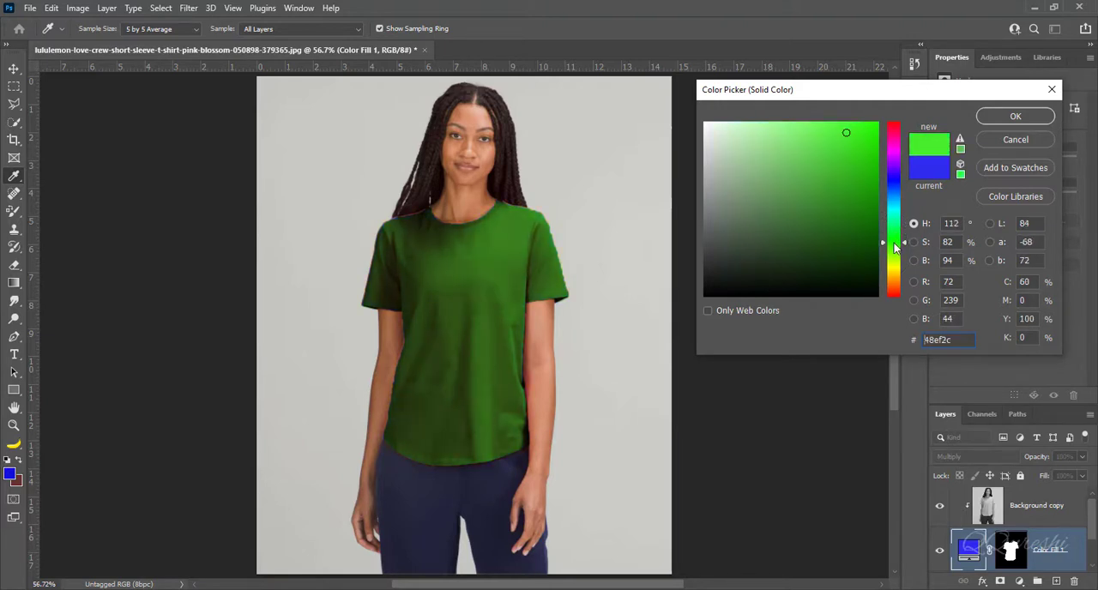
{"action": "left_click", "coordinate": [891, 188]}
{"action": "left_click_drag", "start_coordinate": [891, 189], "coordinate": [896, 206]}
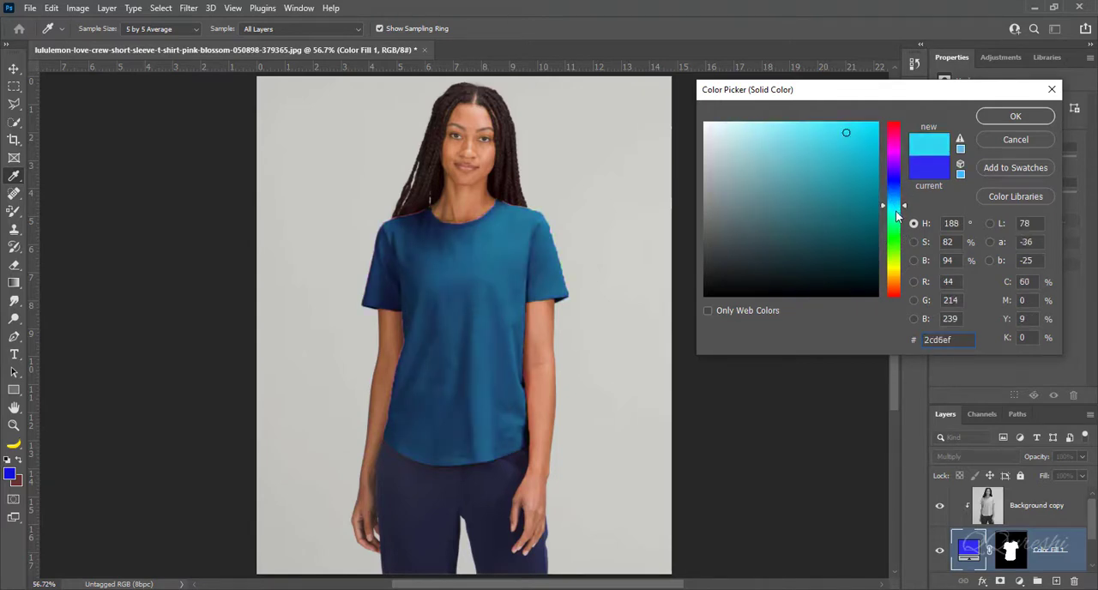
{"action": "left_click", "coordinate": [896, 211]}
{"action": "left_click", "coordinate": [1017, 117]}
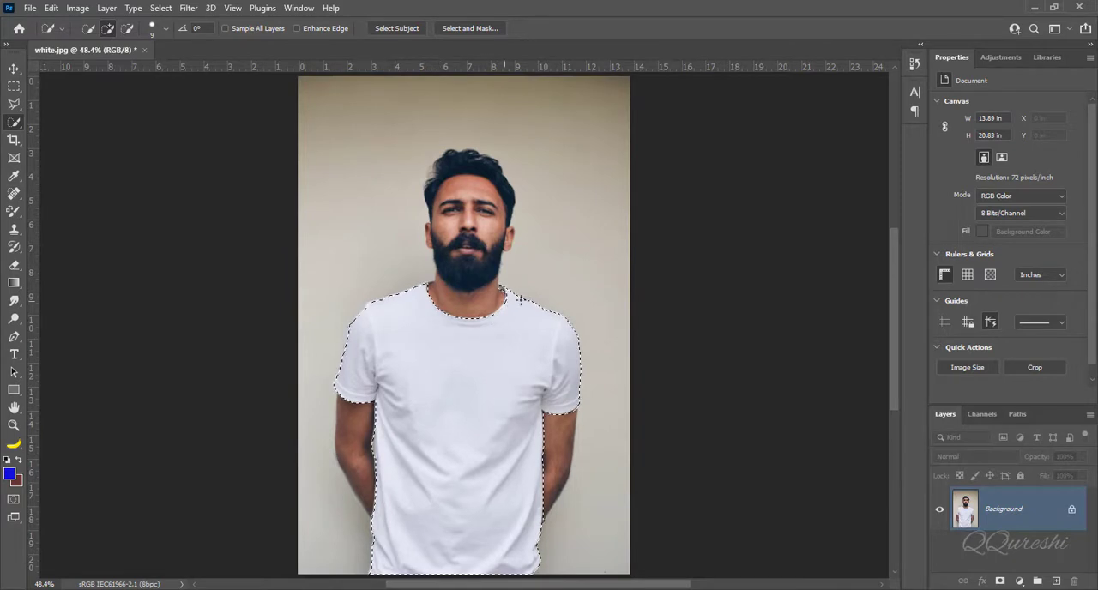
- With the Quick Selection tool active, expand the white T-shirt selection by 1 pixel
{"action": "right_click", "coordinate": [25, 126]}
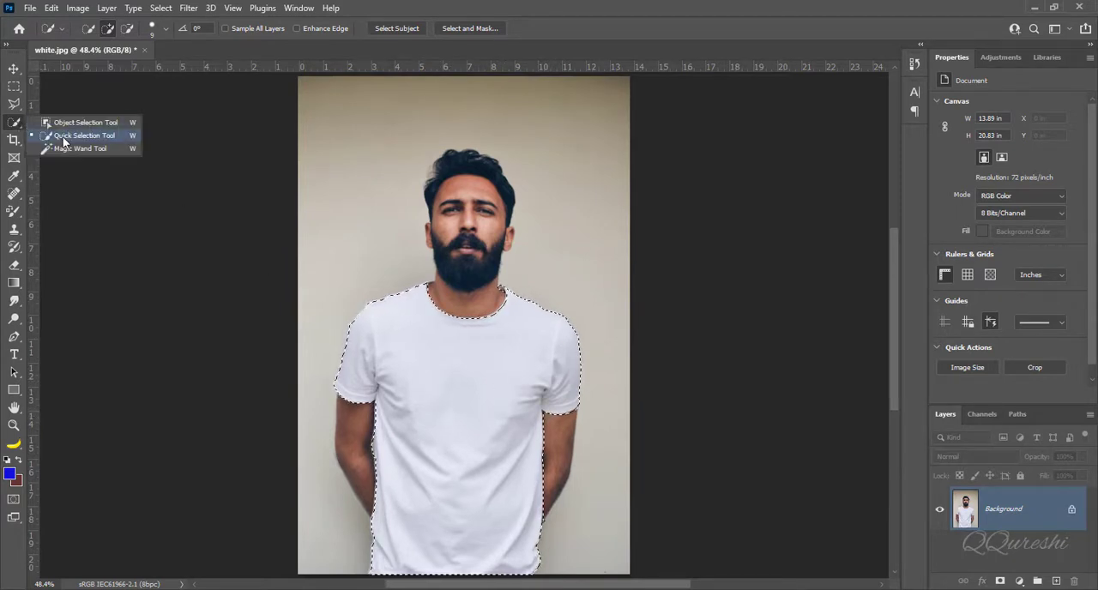
{"action": "left_click", "coordinate": [63, 140]}
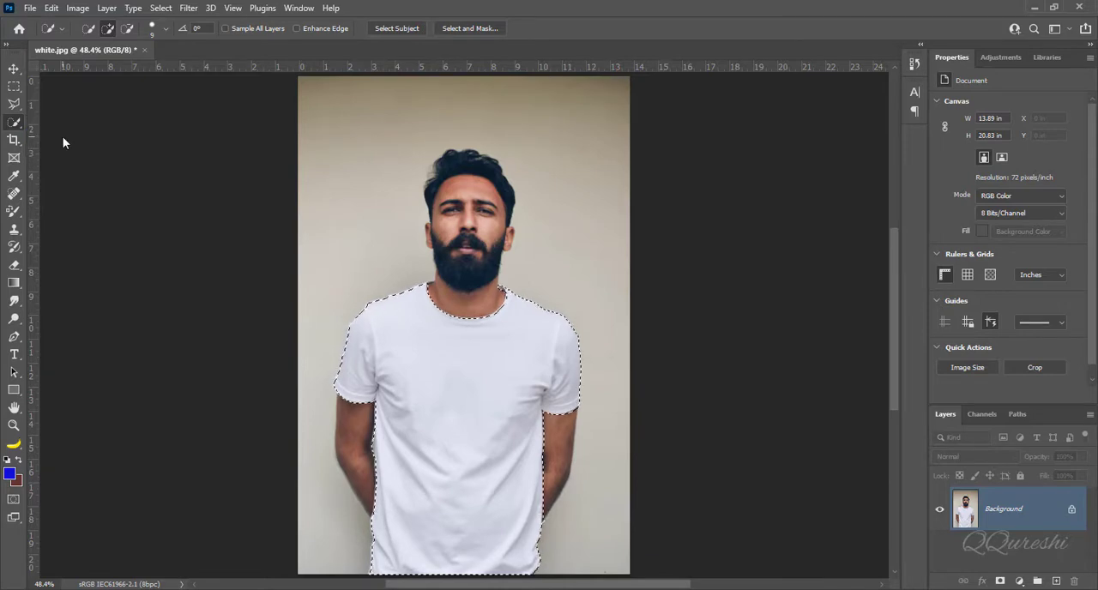
{"action": "left_click", "coordinate": [156, 9]}
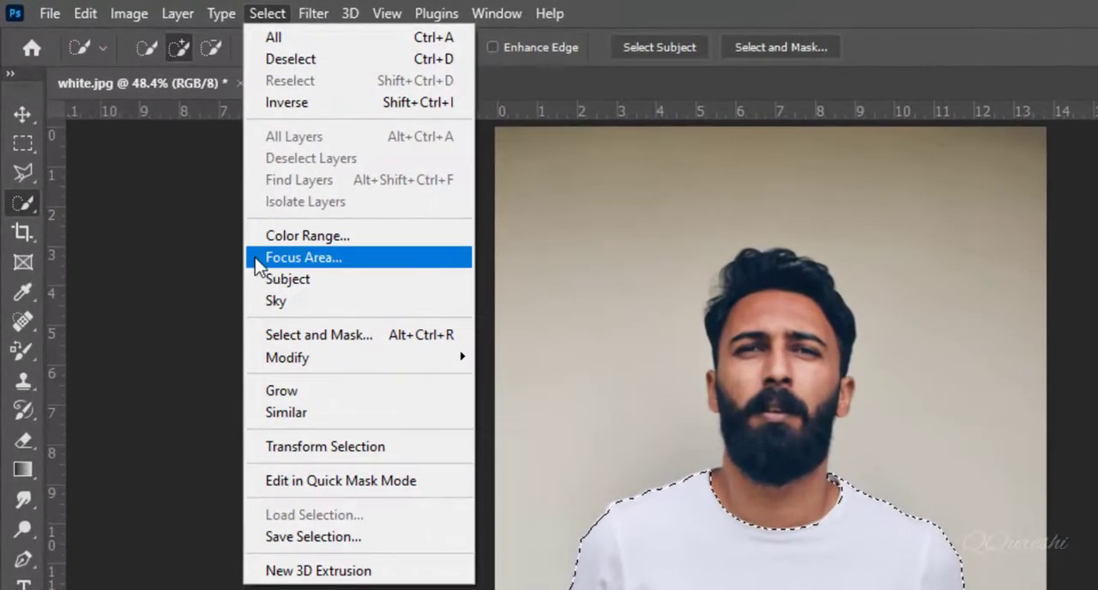
{"action": "mouse_move", "coordinate": [418, 357]}
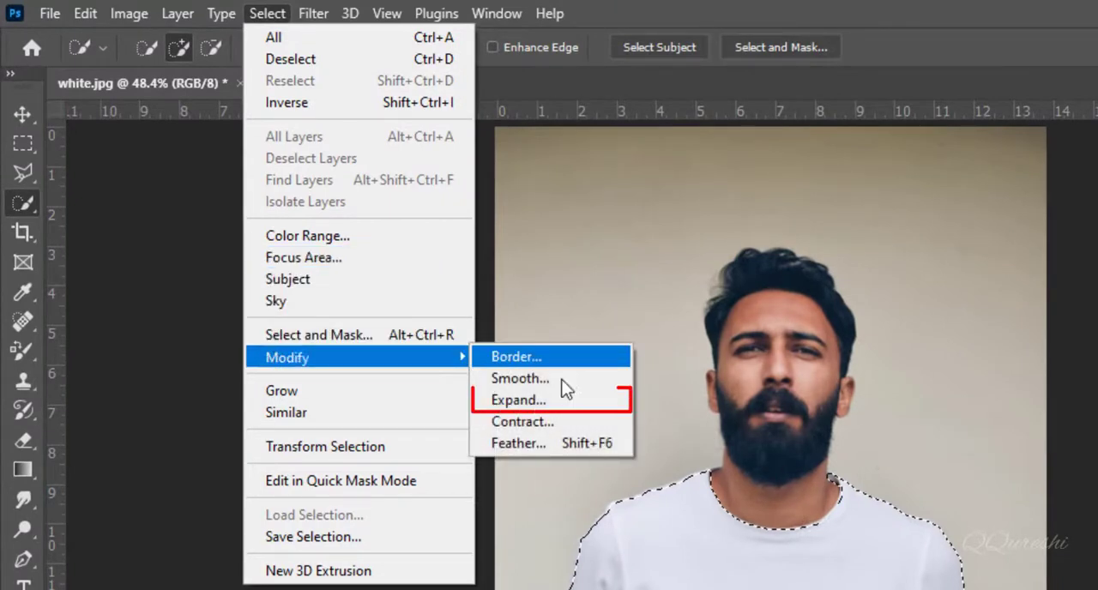
{"action": "left_click", "coordinate": [560, 402]}
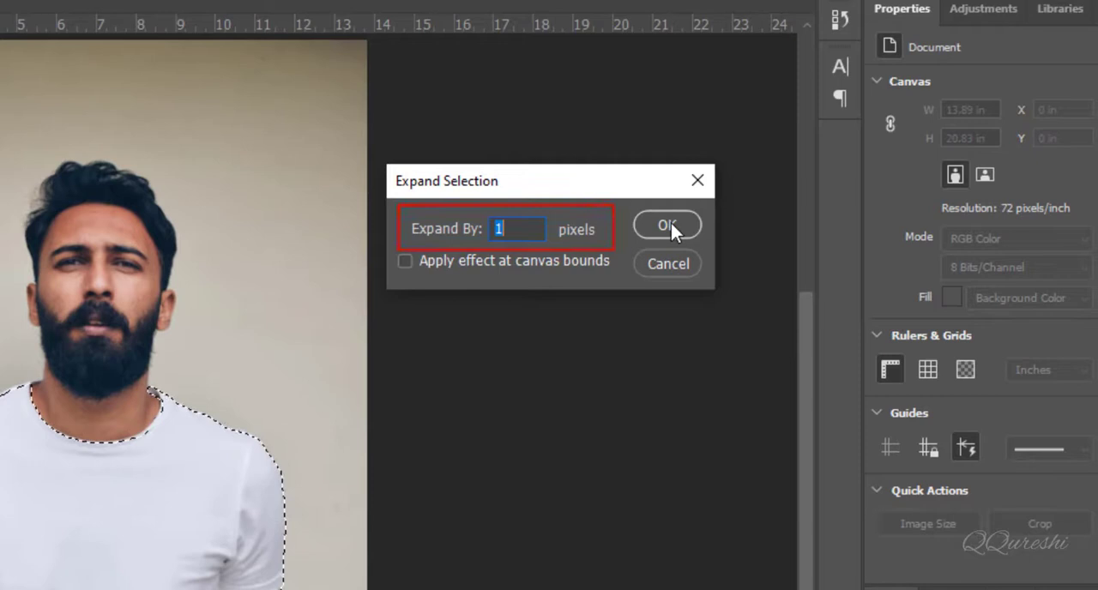
{"action": "left_click", "coordinate": [723, 231]}
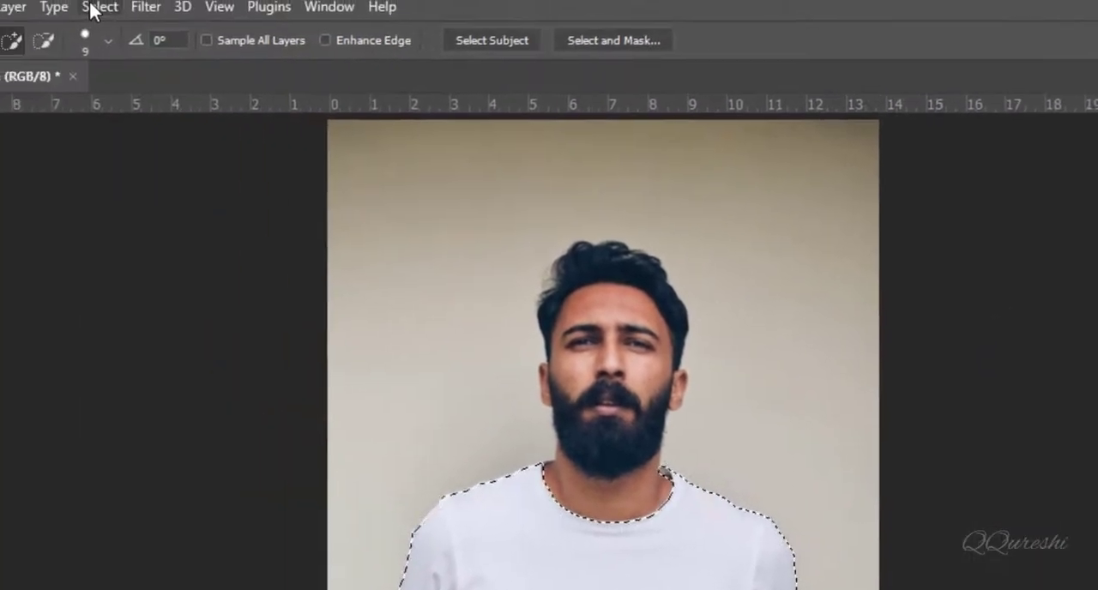
- Feather the white T-shirt selection with a radius of 2 pixels
{"action": "left_click", "coordinate": [136, 13]}
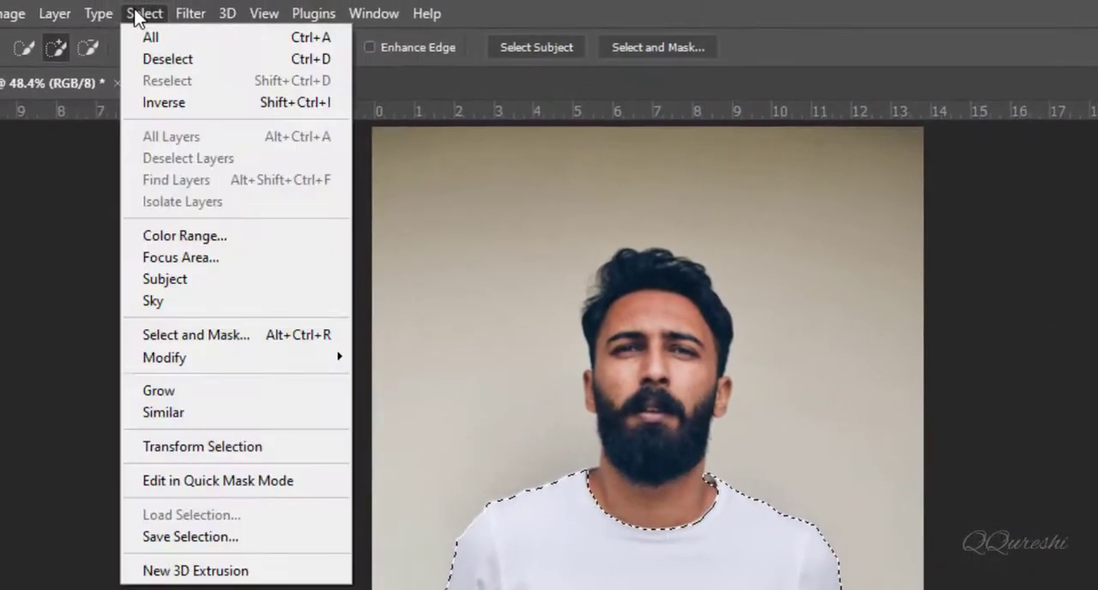
{"action": "mouse_move", "coordinate": [248, 361]}
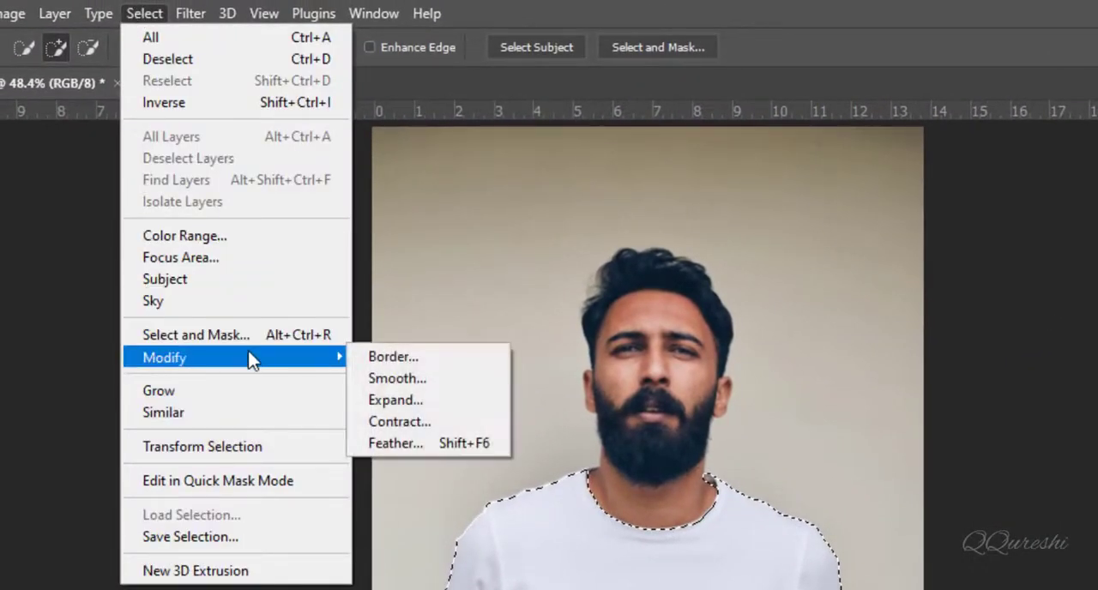
{"action": "left_click", "coordinate": [378, 444]}
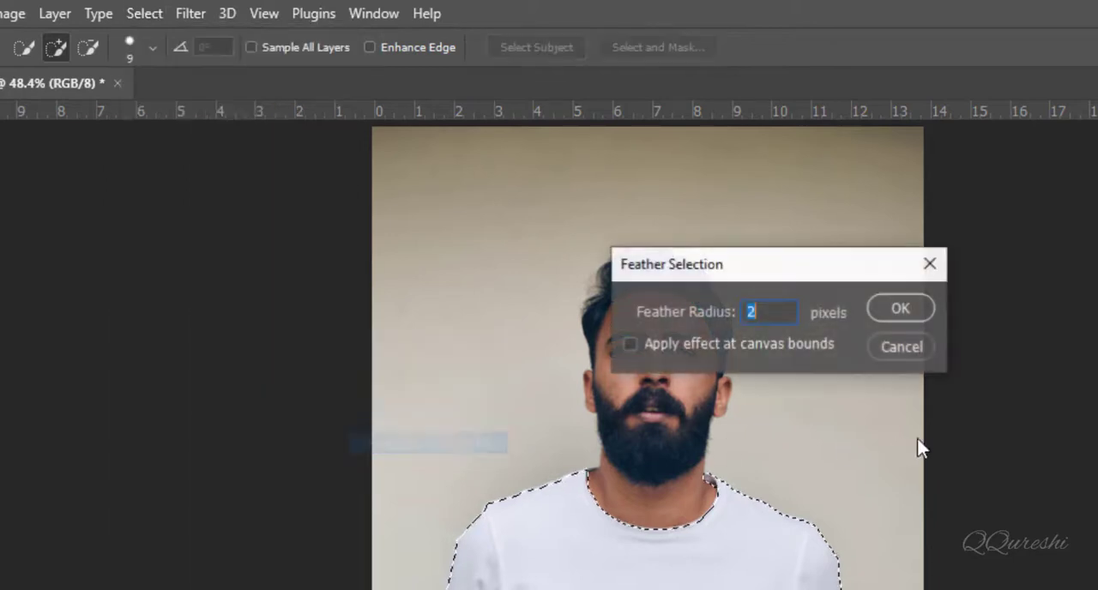
{"action": "left_click", "coordinate": [898, 306]}
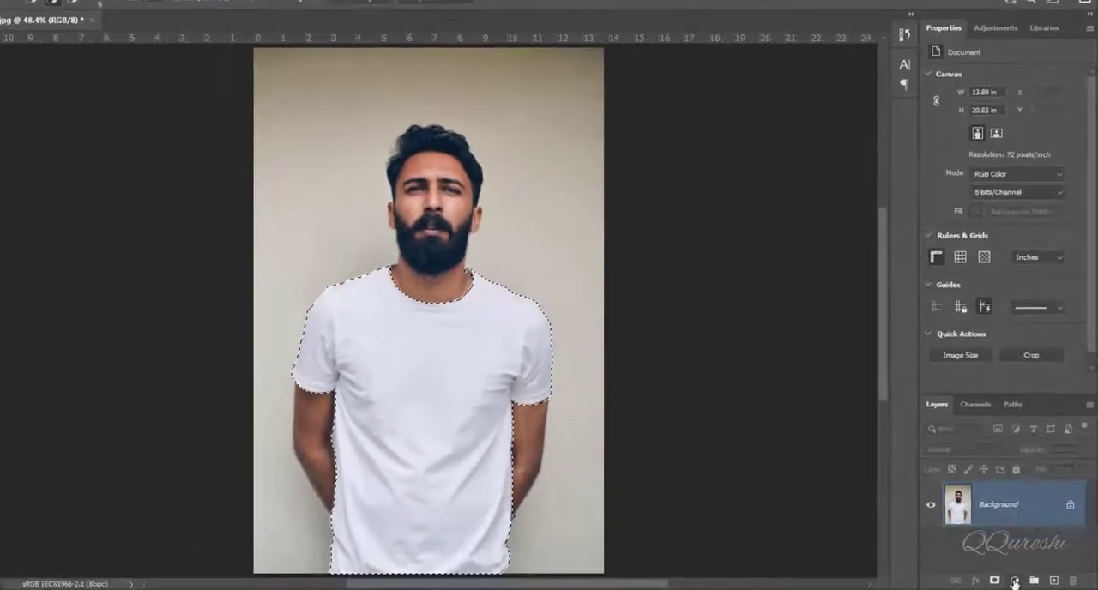
- Add a Solid Color fill layer in green 10dd84 over the white T-shirt selection
{"action": "left_click", "coordinate": [1015, 581]}
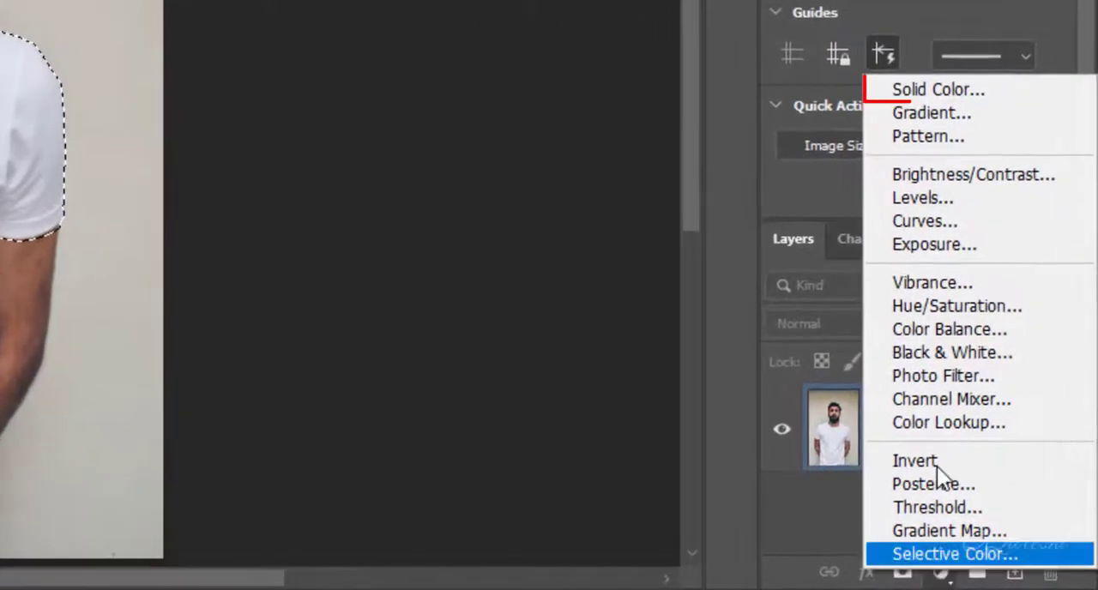
{"action": "left_click", "coordinate": [899, 145]}
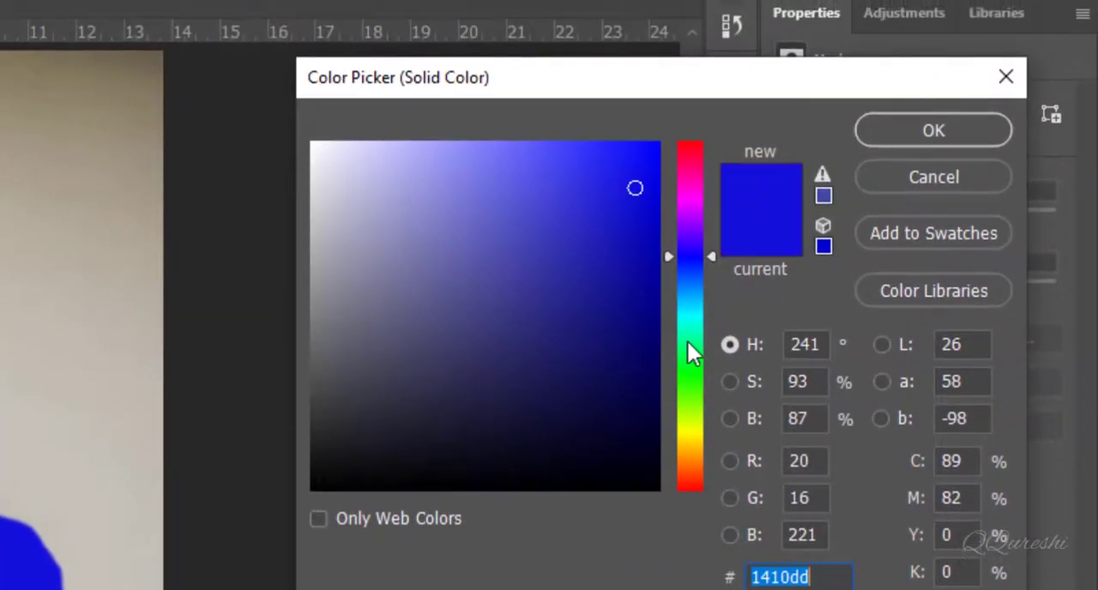
{"action": "left_click", "coordinate": [687, 339]}
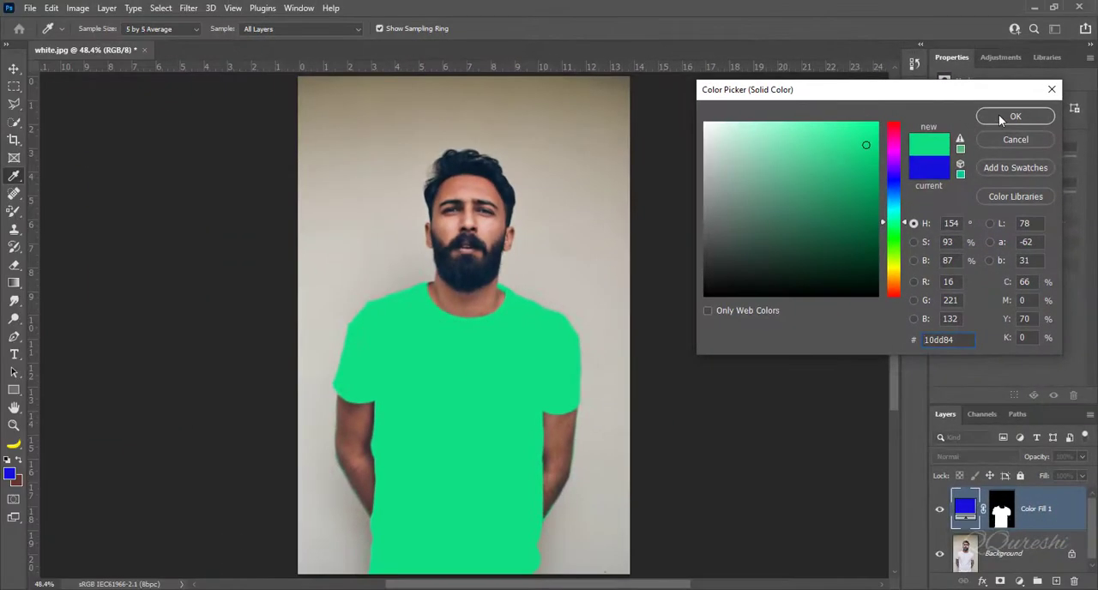
{"action": "left_click", "coordinate": [998, 114]}
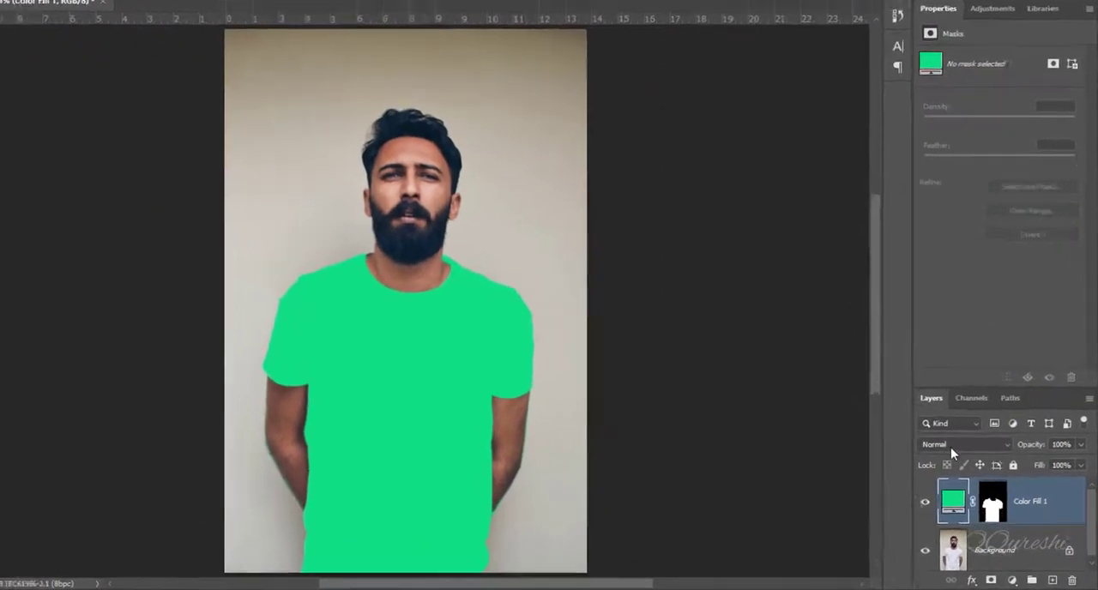
- Set the green color fill layer to Multiply and place a duplicate of the Background layer above it
{"action": "left_click", "coordinate": [948, 457]}
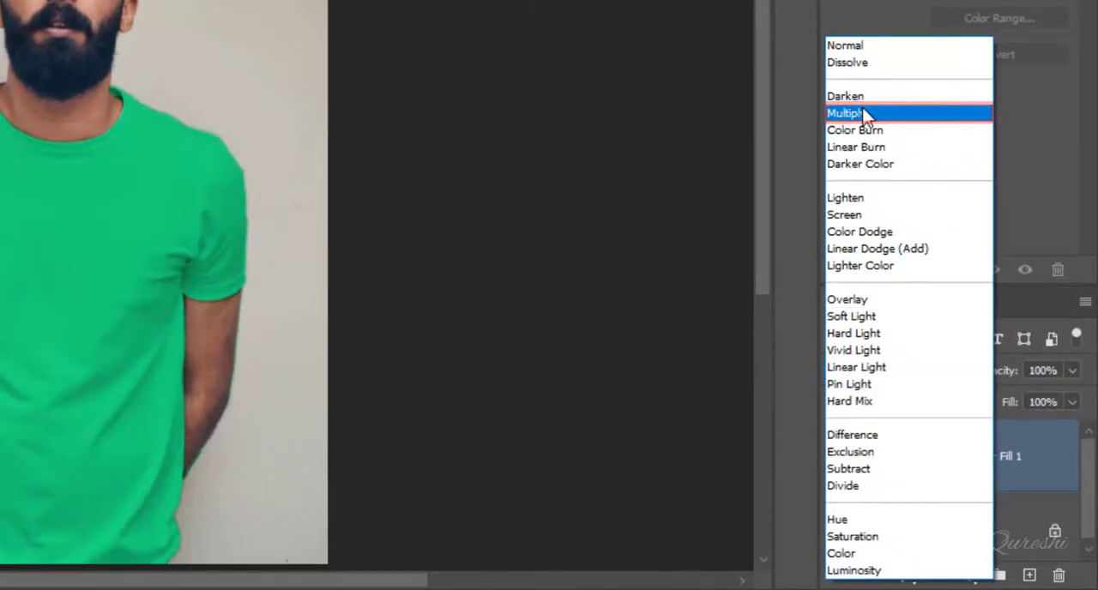
{"action": "left_click", "coordinate": [864, 114]}
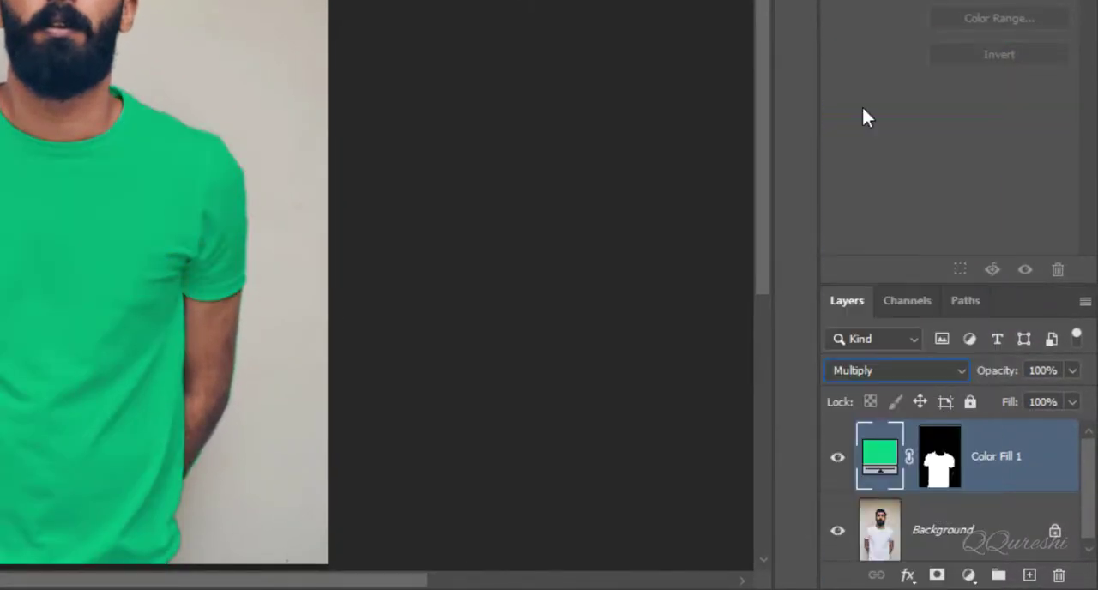
{"action": "left_click", "coordinate": [937, 538]}
{"action": "key", "text": "ctrl+j"}
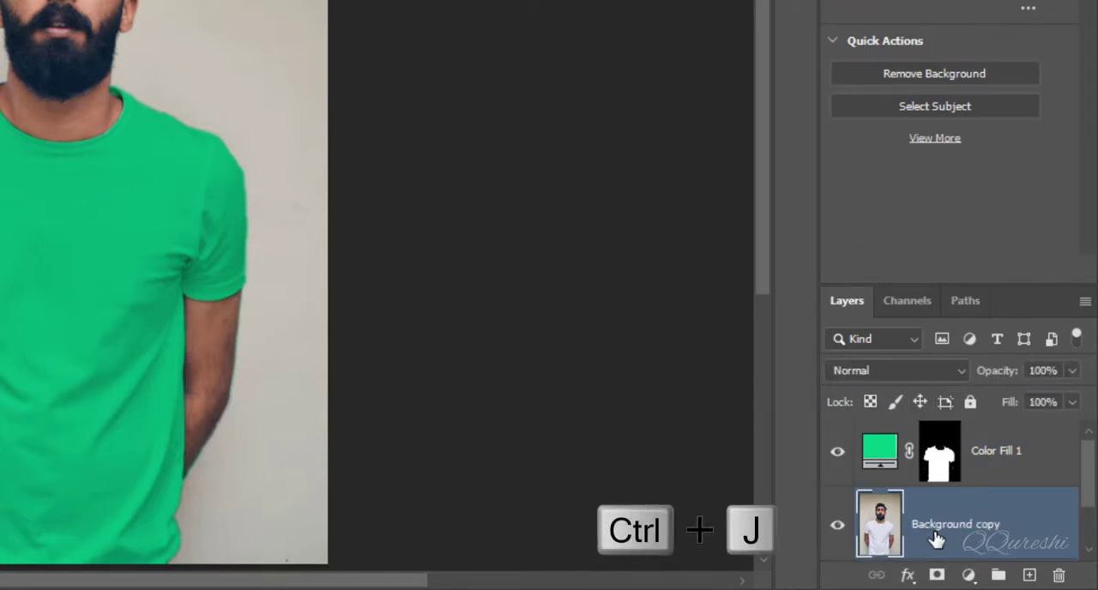
{"action": "left_click_drag", "start_coordinate": [936, 538], "coordinate": [924, 434]}
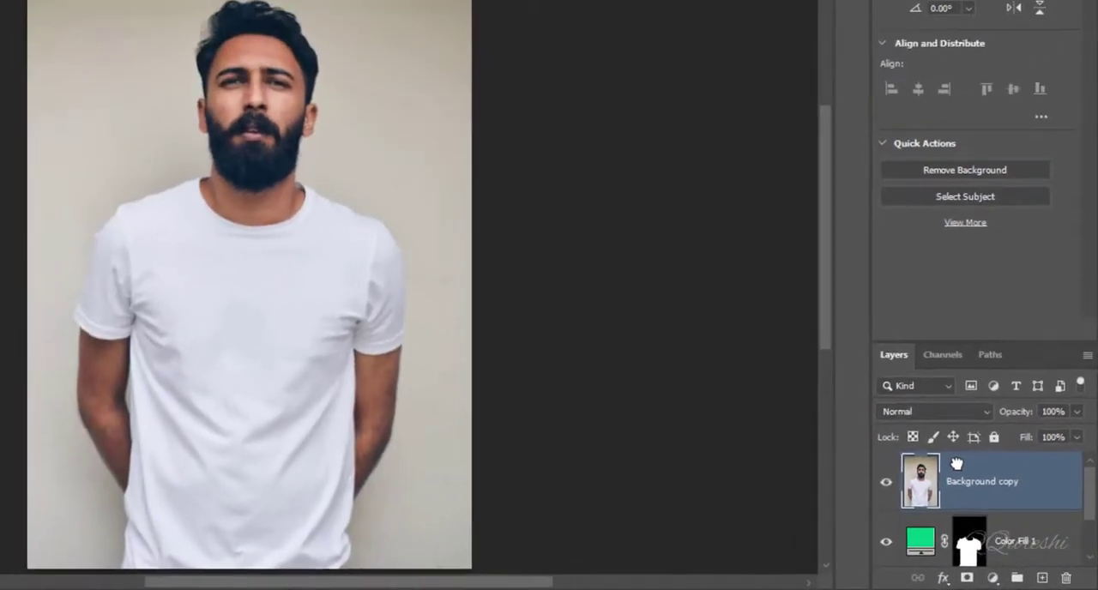
- Desaturate the Background copy and clip it to the green color fill layer with Linear Burn blending
{"action": "key", "text": "ctrl+shift+u"}
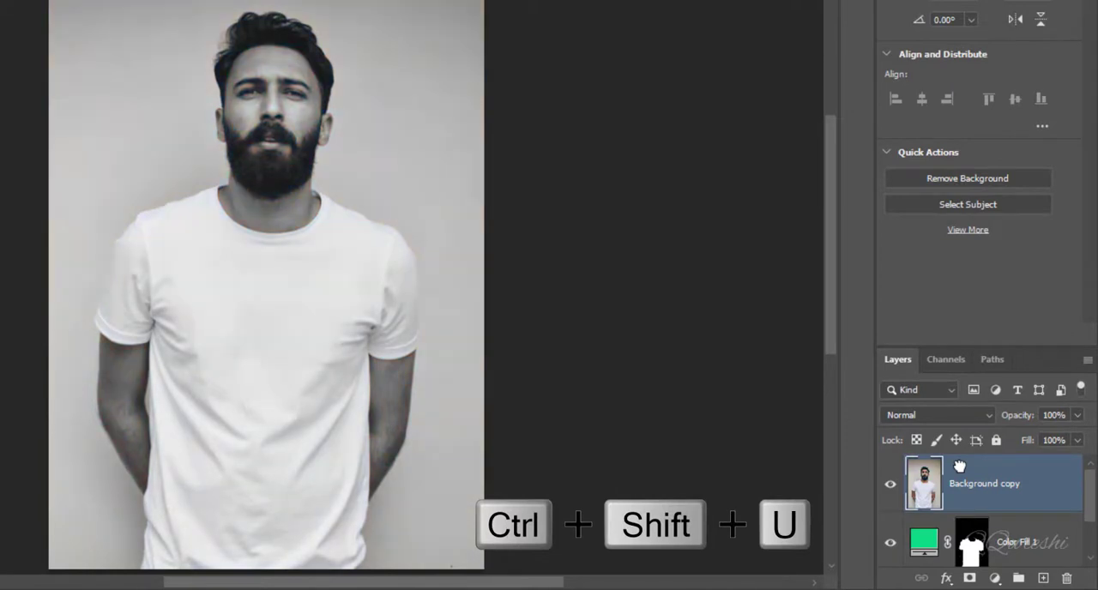
{"action": "left_click", "coordinate": [935, 505], "text": "alt"}
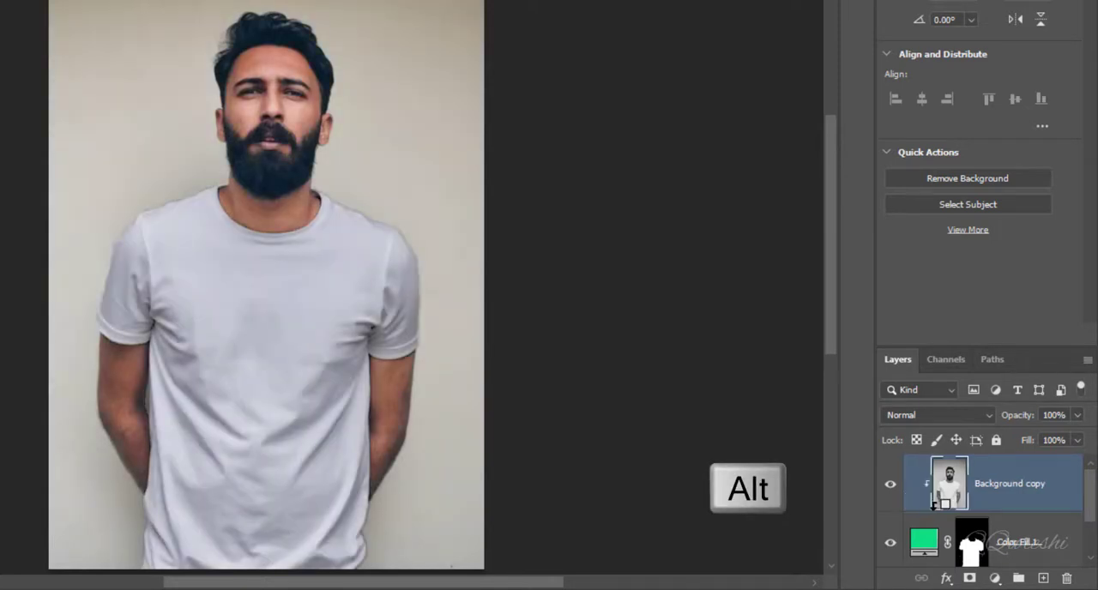
{"action": "left_click", "coordinate": [940, 414]}
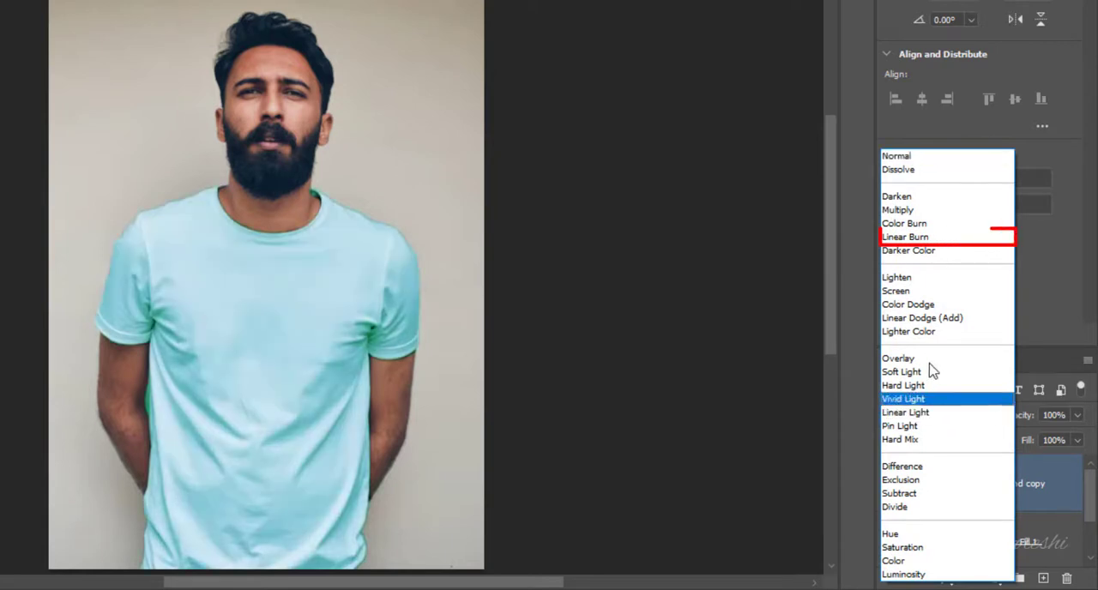
{"action": "left_click", "coordinate": [925, 237]}
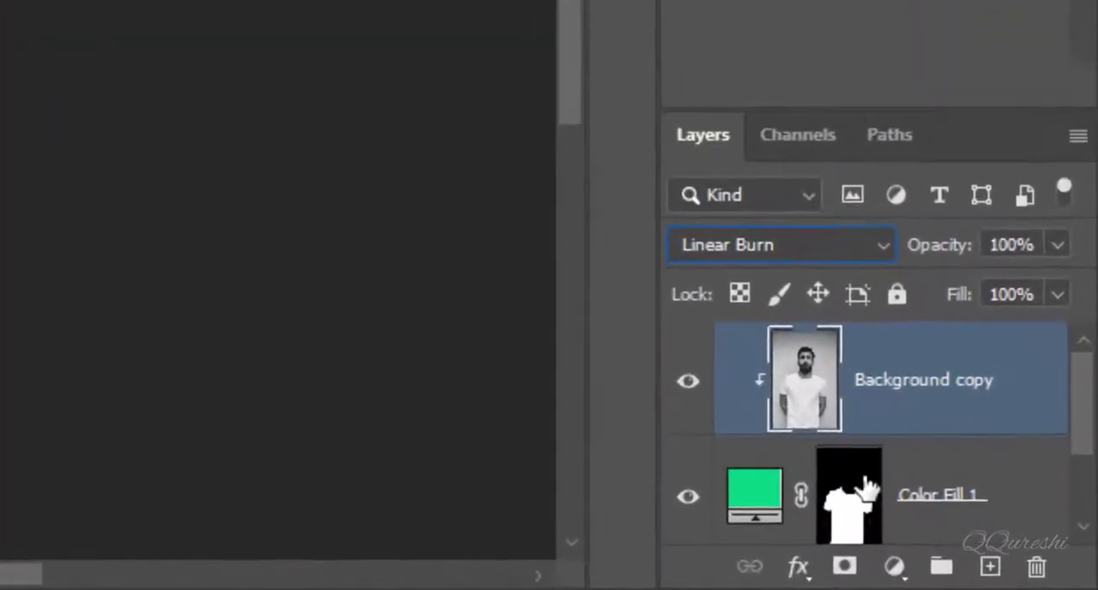
- Edit the T-shirt's color fill, trying blue and purple shades and ending on violet 654cff
{"action": "left_click", "coordinate": [761, 513]}
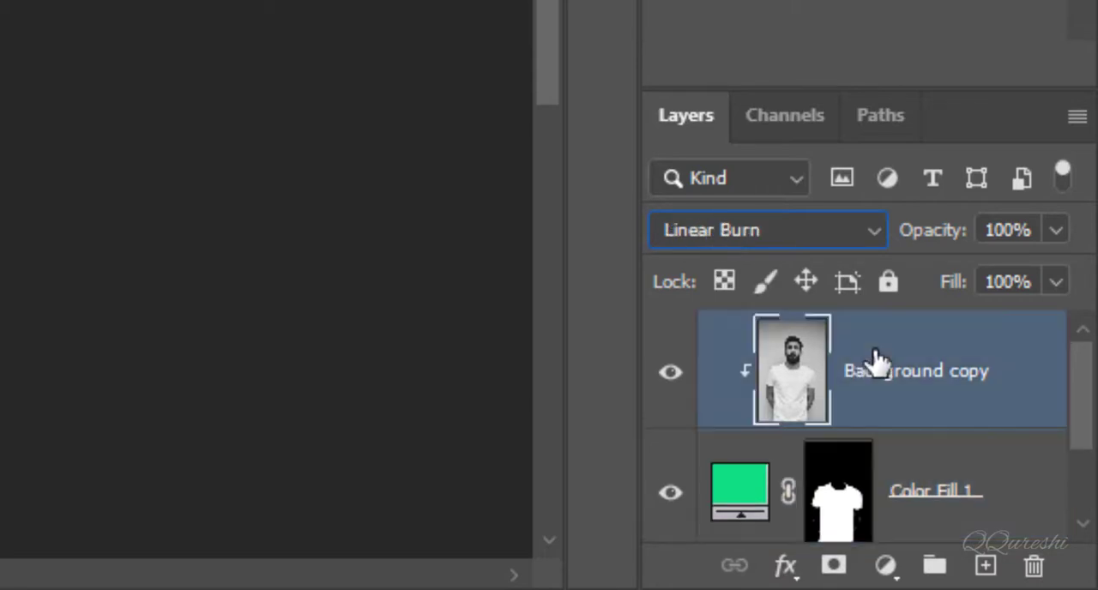
{"action": "left_click", "coordinate": [866, 361]}
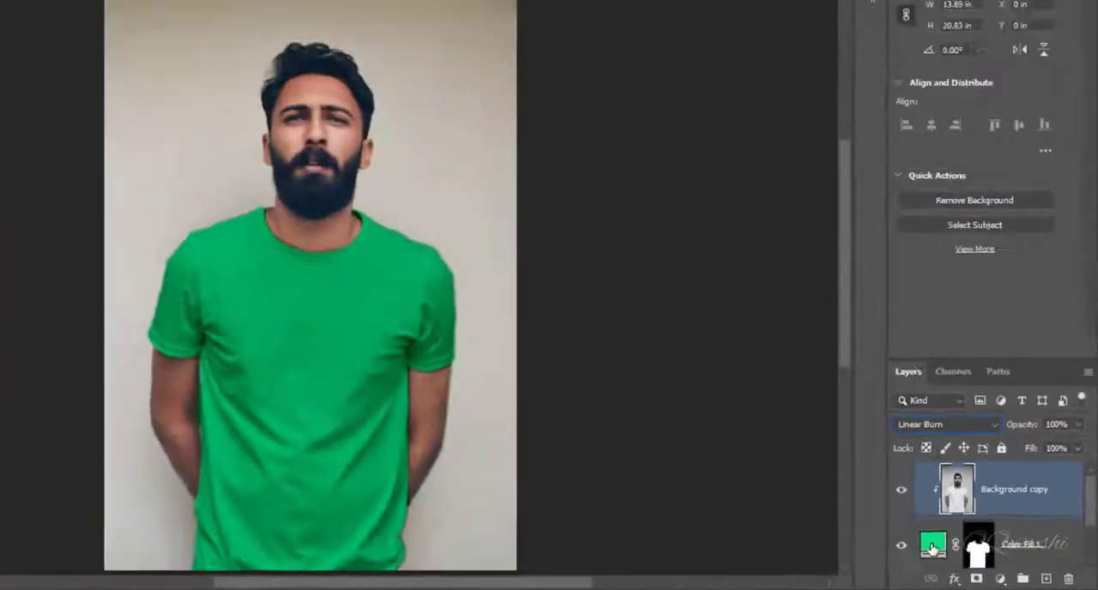
{"action": "double_click", "coordinate": [740, 490]}
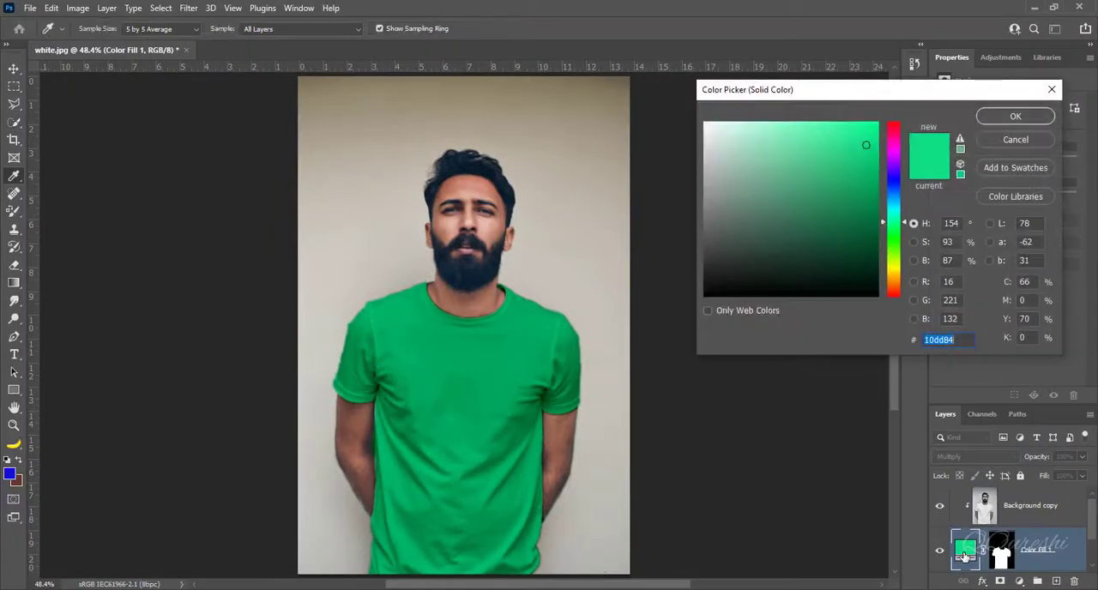
{"action": "left_click", "coordinate": [894, 196]}
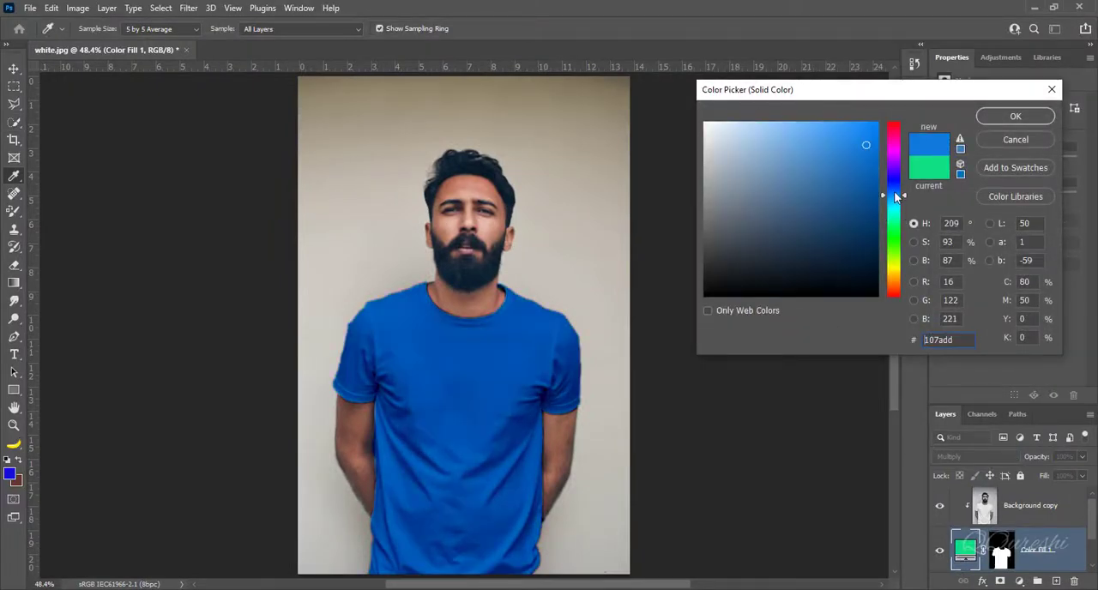
{"action": "left_click", "coordinate": [894, 185]}
{"action": "left_click", "coordinate": [894, 176]}
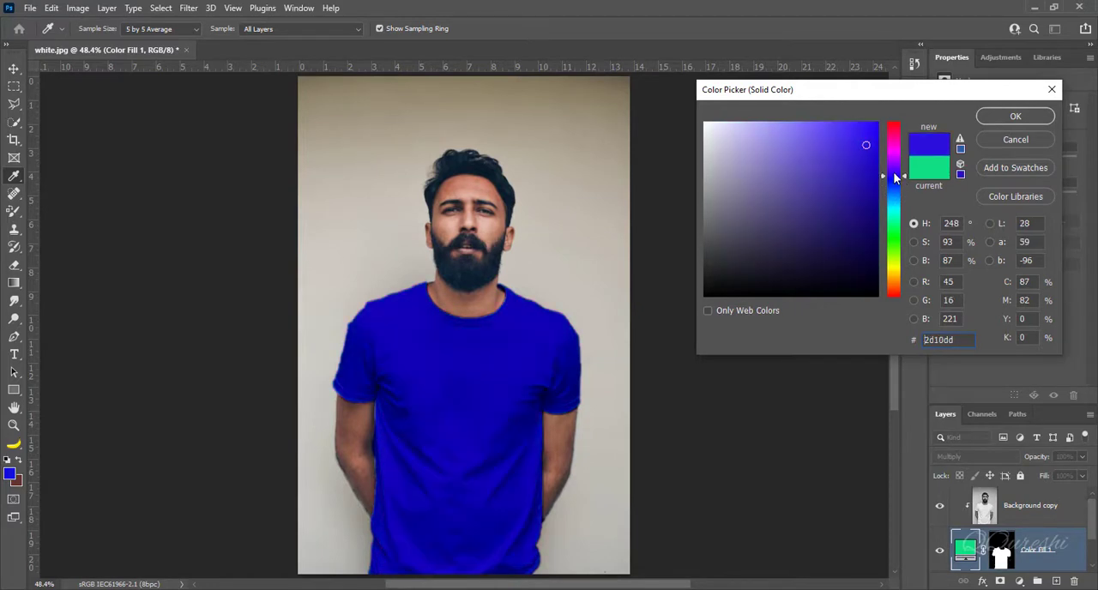
{"action": "left_click", "coordinate": [785, 170]}
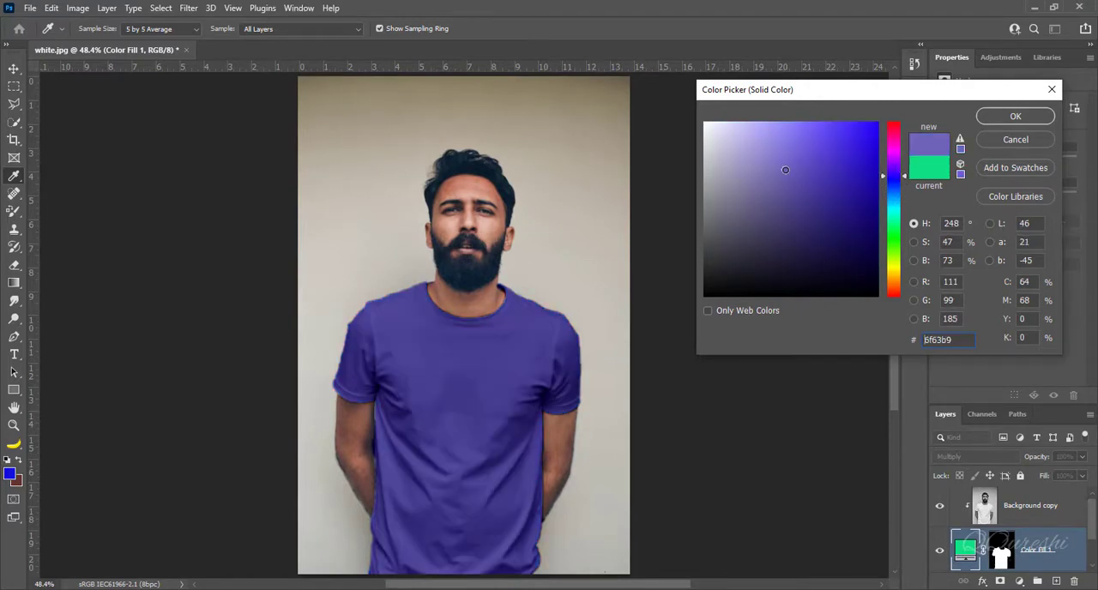
{"action": "mouse_move", "coordinate": [813, 155]}
{"action": "left_mouse_down"}
{"action": "mouse_move", "coordinate": [826, 152]}
{"action": "mouse_move", "coordinate": [825, 122]}
{"action": "left_mouse_up"}
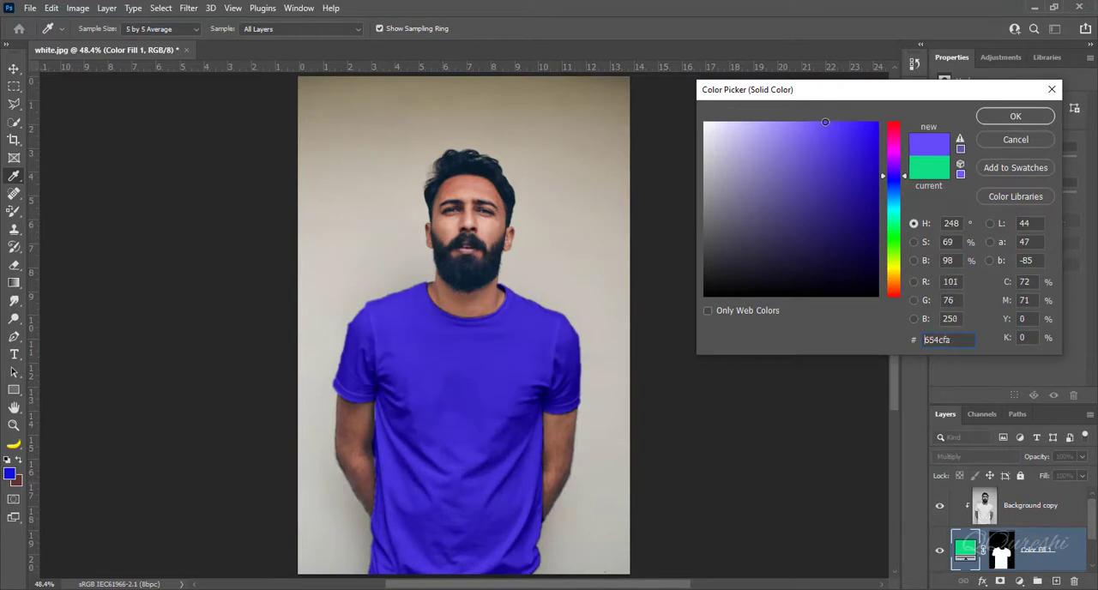
- Shift the T-shirt fill's hue through green to yellow ecff4c and apply the color
{"action": "left_click", "coordinate": [892, 223]}
{"action": "left_click", "coordinate": [897, 242]}
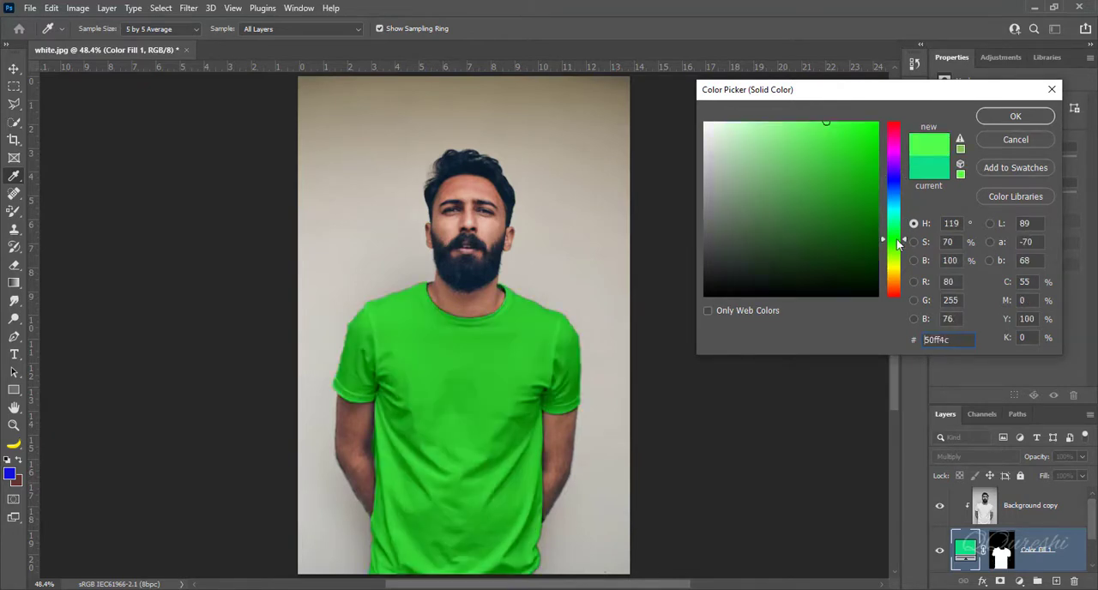
{"action": "left_click", "coordinate": [900, 258]}
{"action": "left_click", "coordinate": [895, 265]}
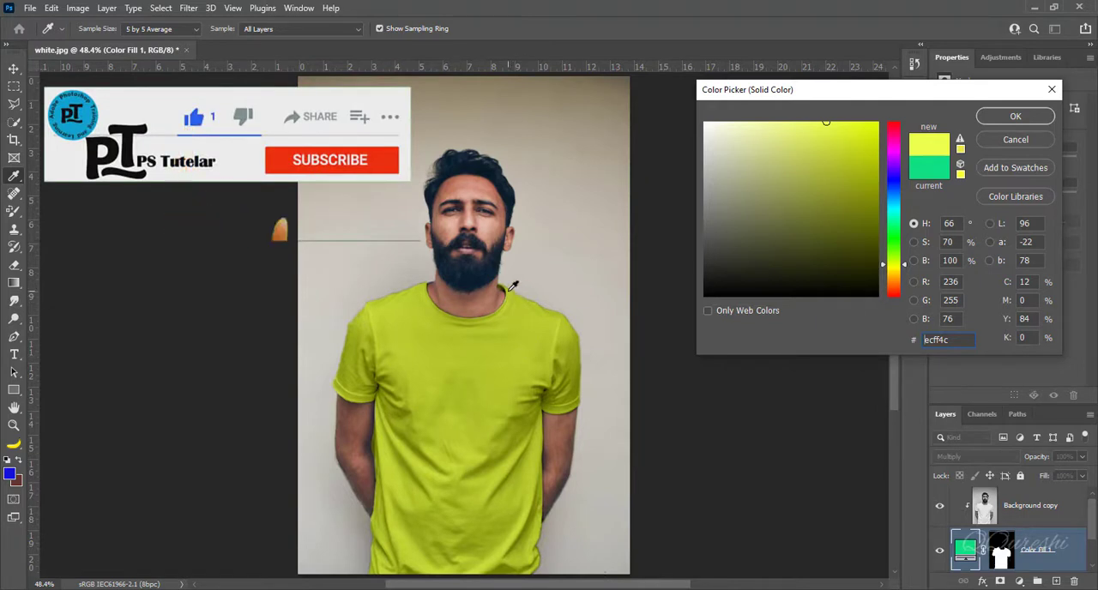
{"action": "left_click", "coordinate": [1027, 118]}
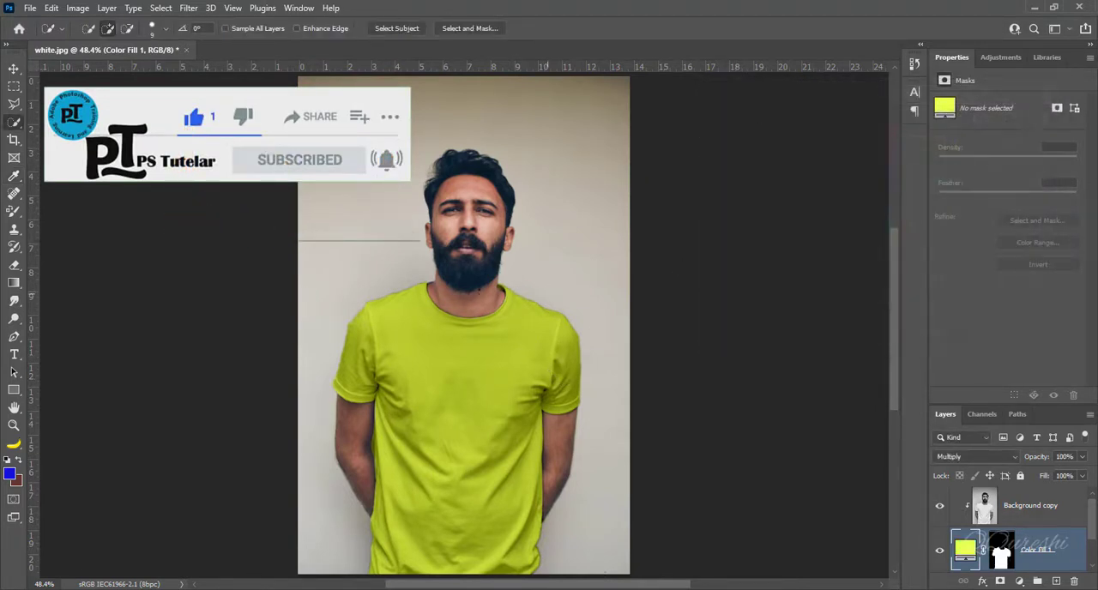